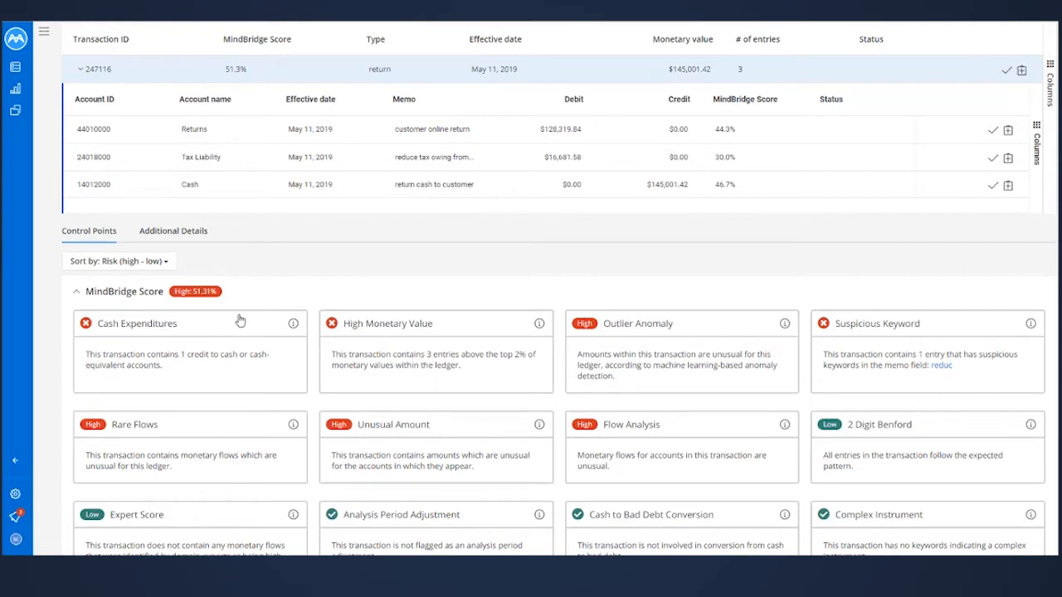
# - Inspect which entries of the return transaction trigger the Cash Expenditures, Unusual Amount and Rare Flows control points
pyautogui.click(217, 340)
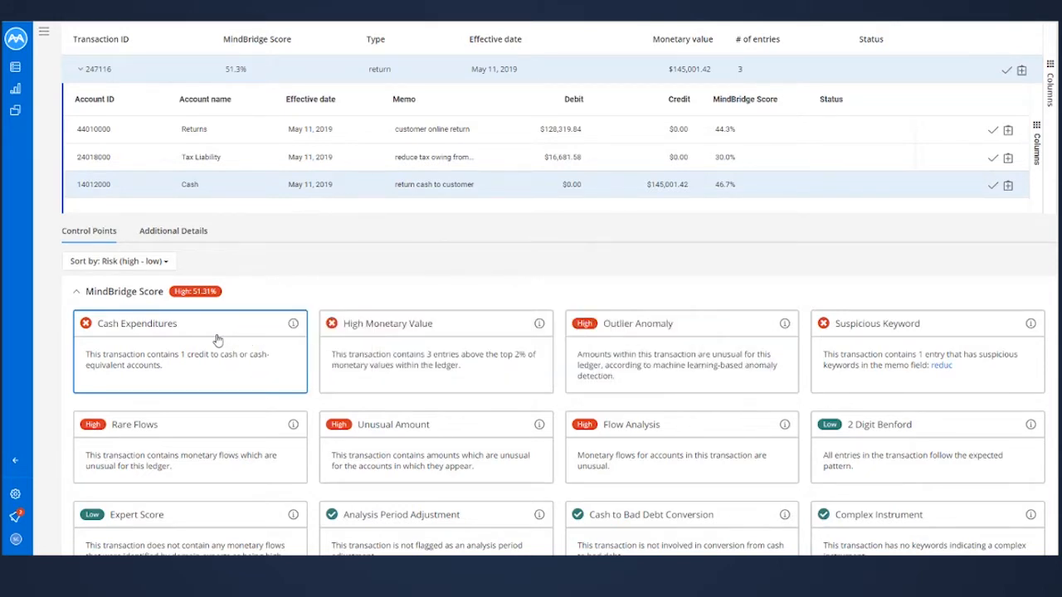
pyautogui.click(440, 444)
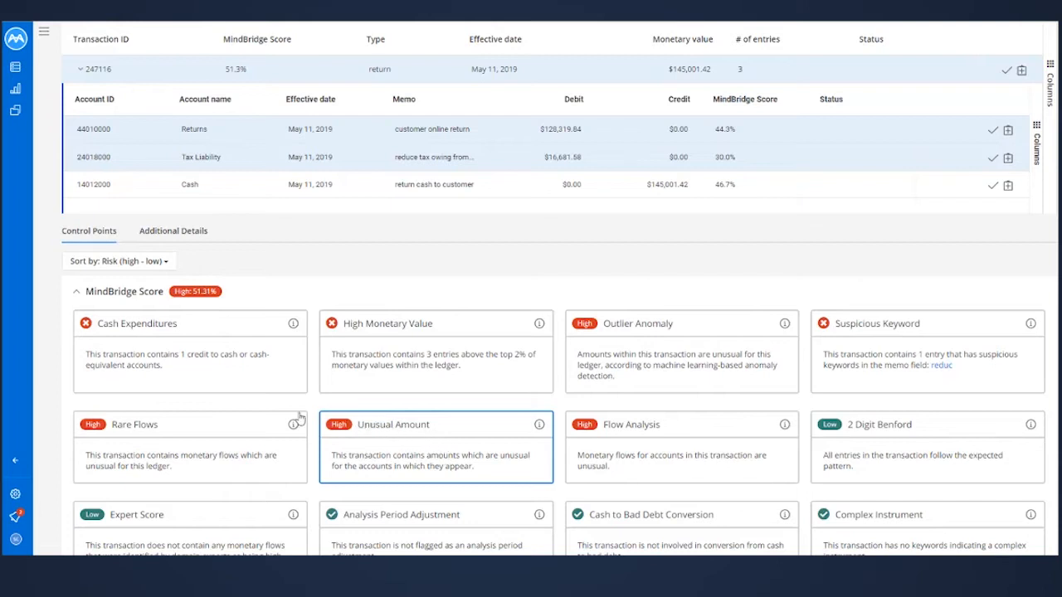
pyautogui.click(184, 429)
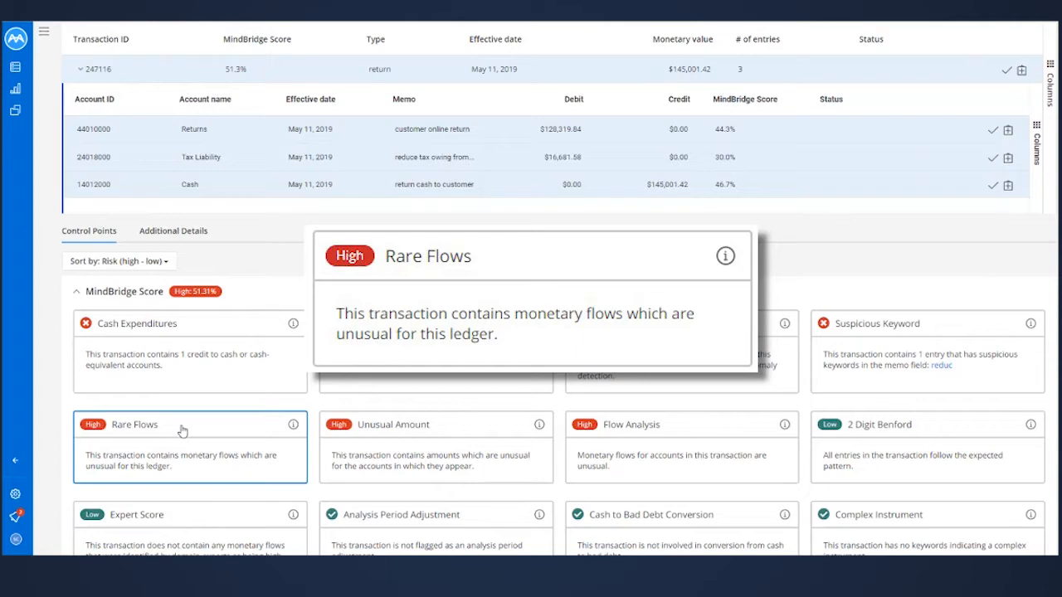
pyautogui.scroll(3, 182, 430)
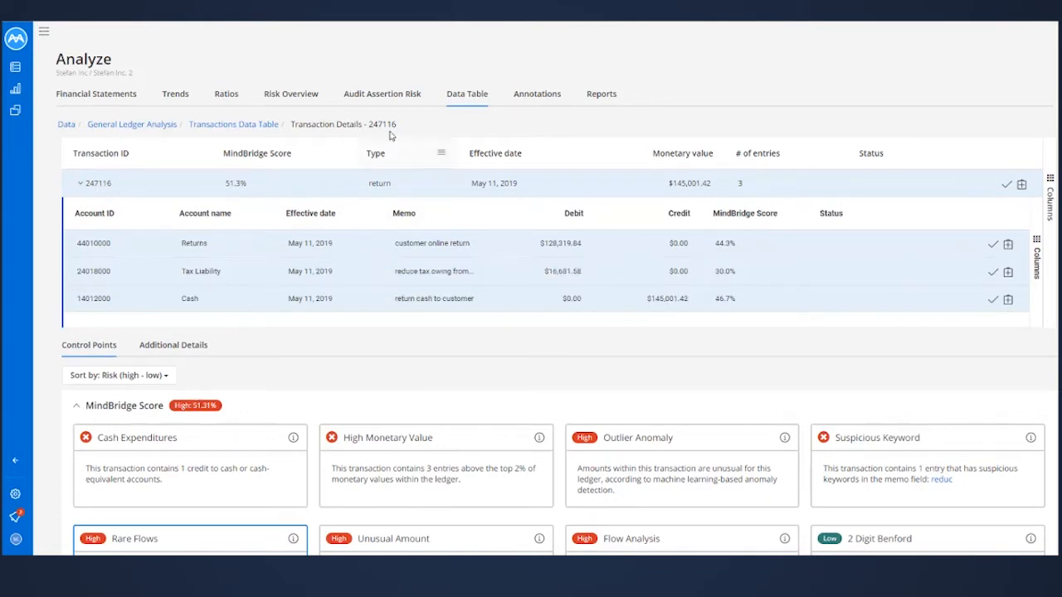
# - Review the audit assertion risk scores of the individual accounts under Assets, Liabilities and Equity
pyautogui.click(371, 96)
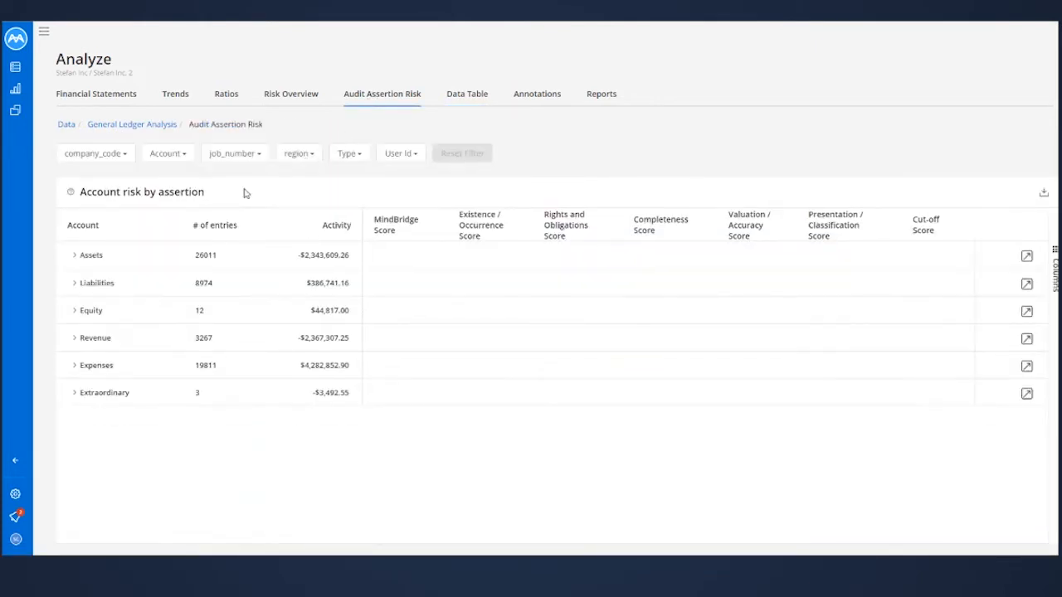
pyautogui.click(74, 257)
pyautogui.scroll(-2, 73, 264)
pyautogui.click(74, 413)
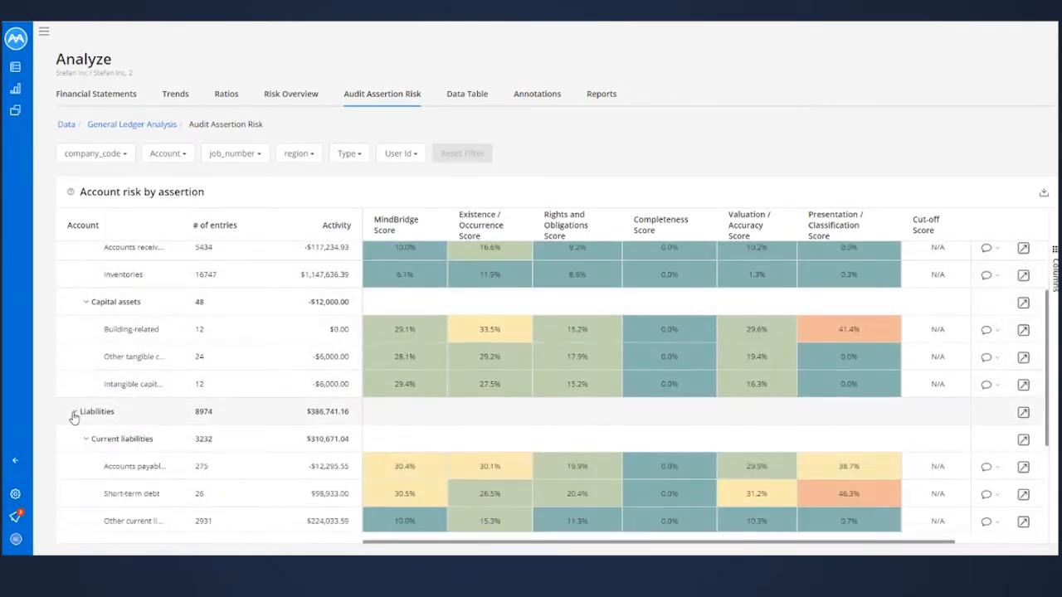
pyautogui.scroll(-4, 74, 419)
pyautogui.click(75, 439)
pyautogui.scroll(-1, 75, 441)
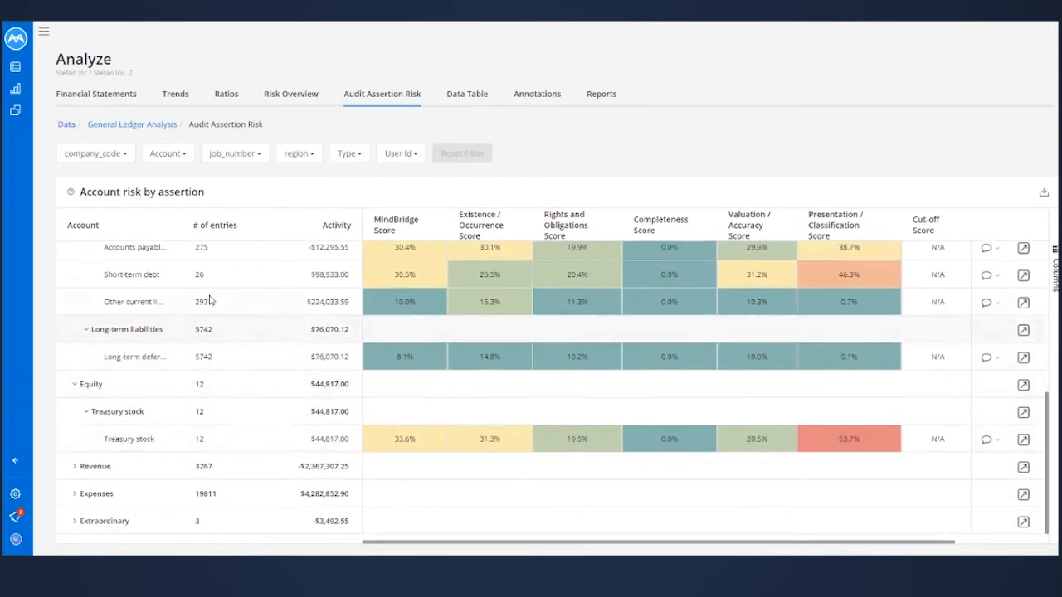
pyautogui.scroll(3, 213, 279)
pyautogui.scroll(4, 214, 276)
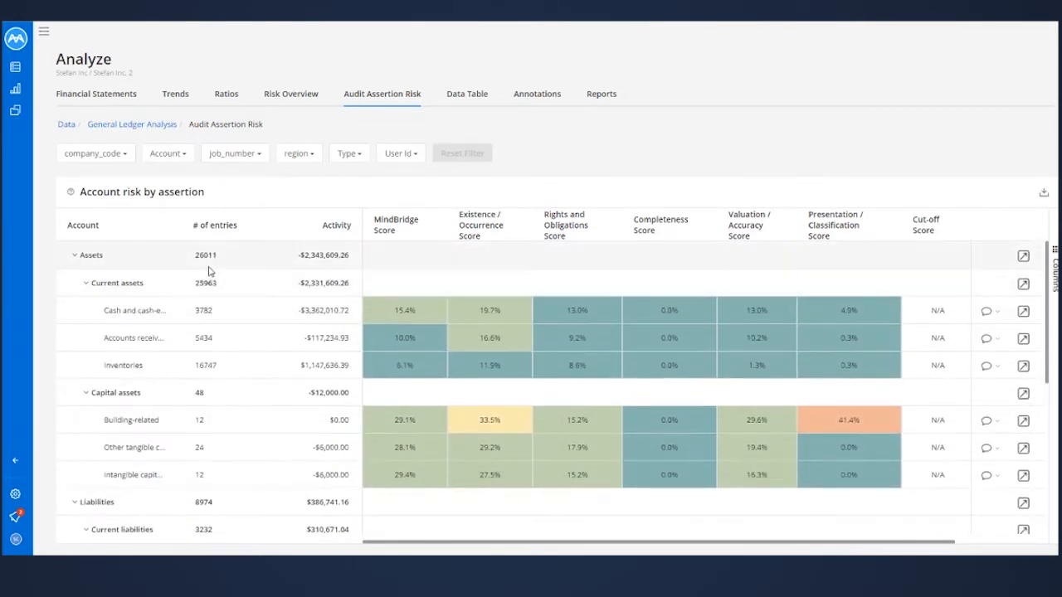
# - From the balance sheet in the financial statements, view the trends for Cash and cash-equivalent assets
pyautogui.click(100, 98)
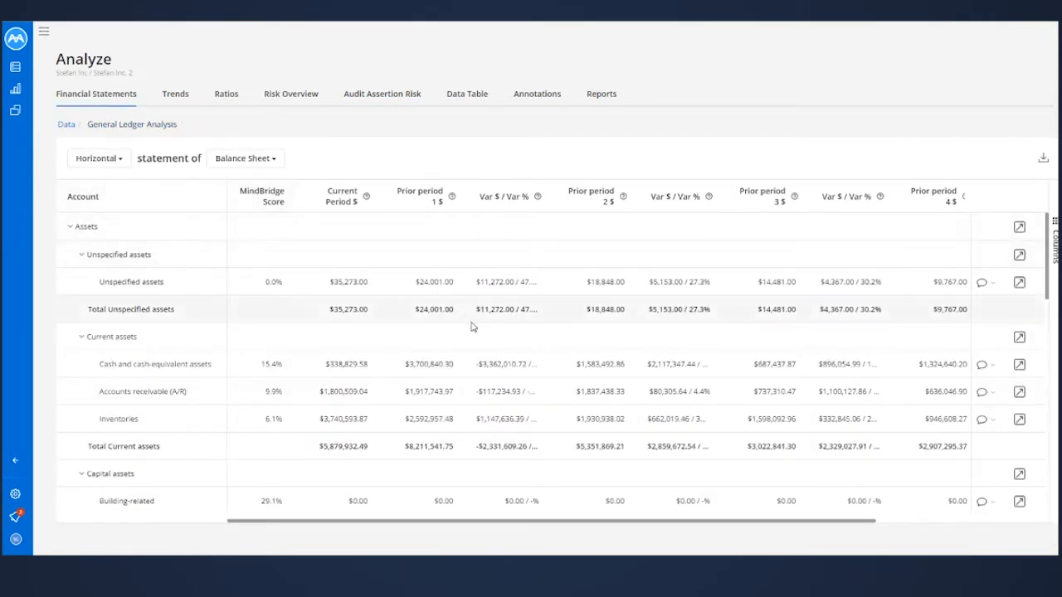
pyautogui.click(1019, 366)
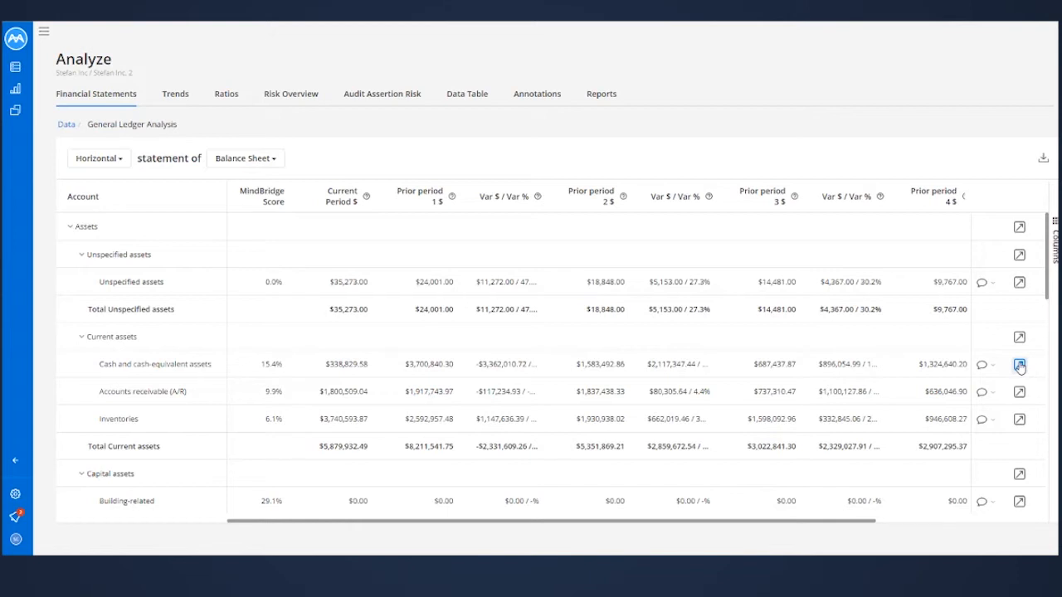
pyautogui.click(1020, 366)
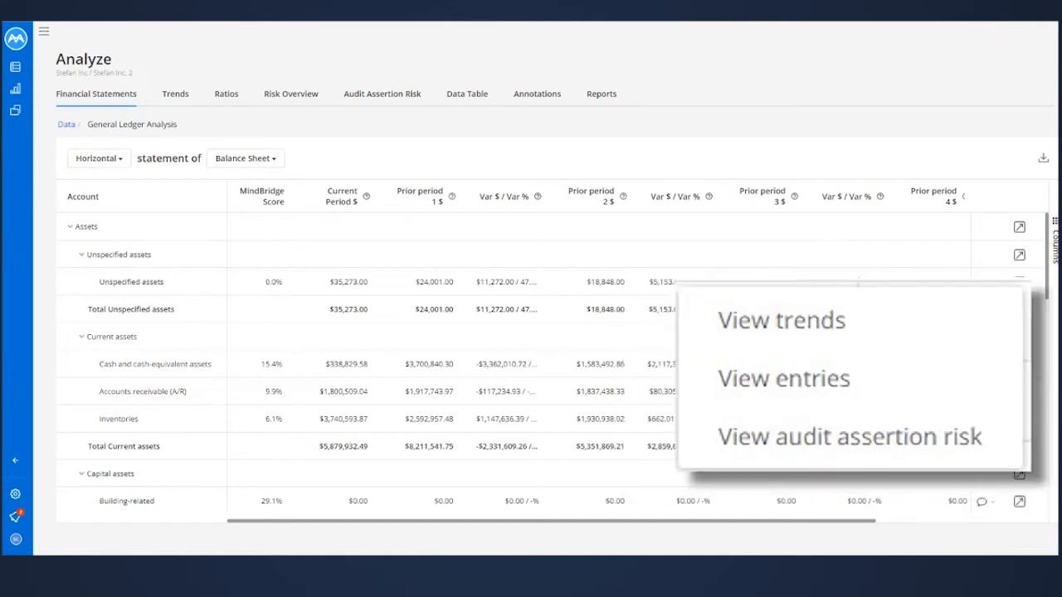
pyautogui.click(945, 391)
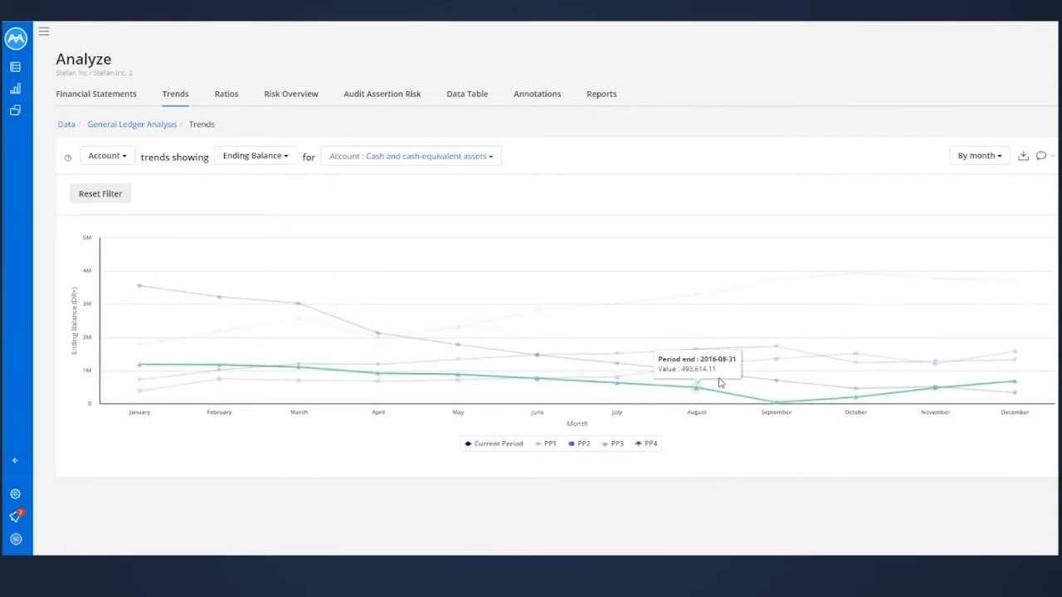
# - Look at the blank annotation form and the account filter options for the cash trends chart without saving anything
pyautogui.click(1043, 156)
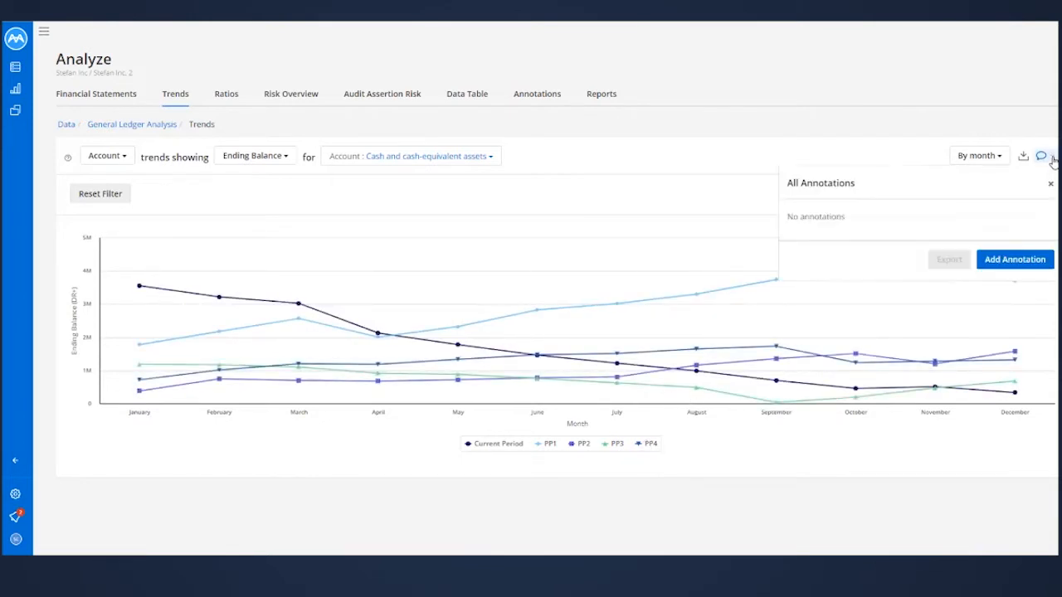
pyautogui.click(1020, 258)
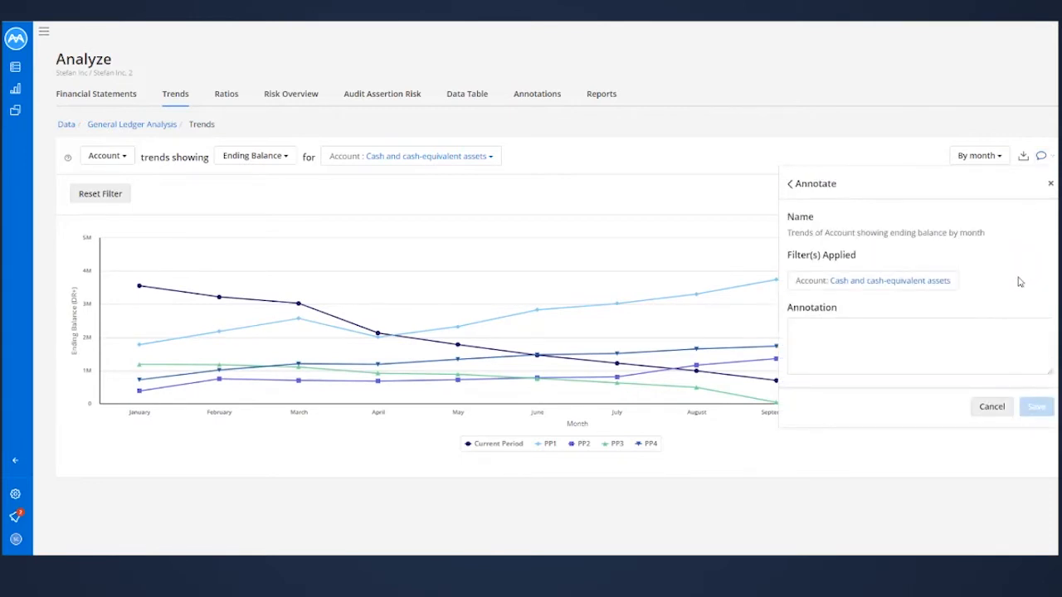
pyautogui.click(991, 406)
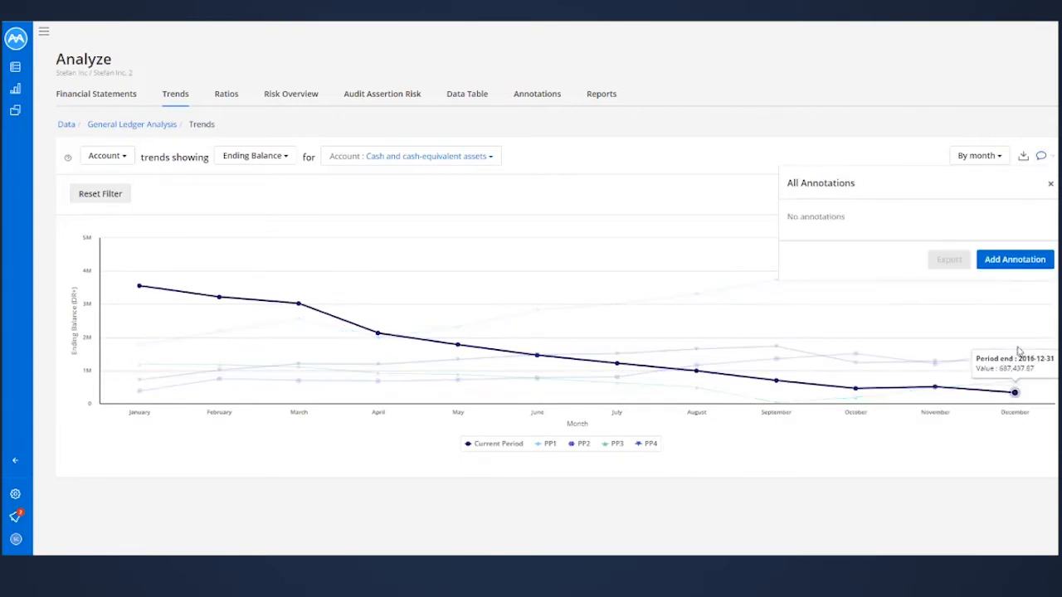
pyautogui.click(1050, 188)
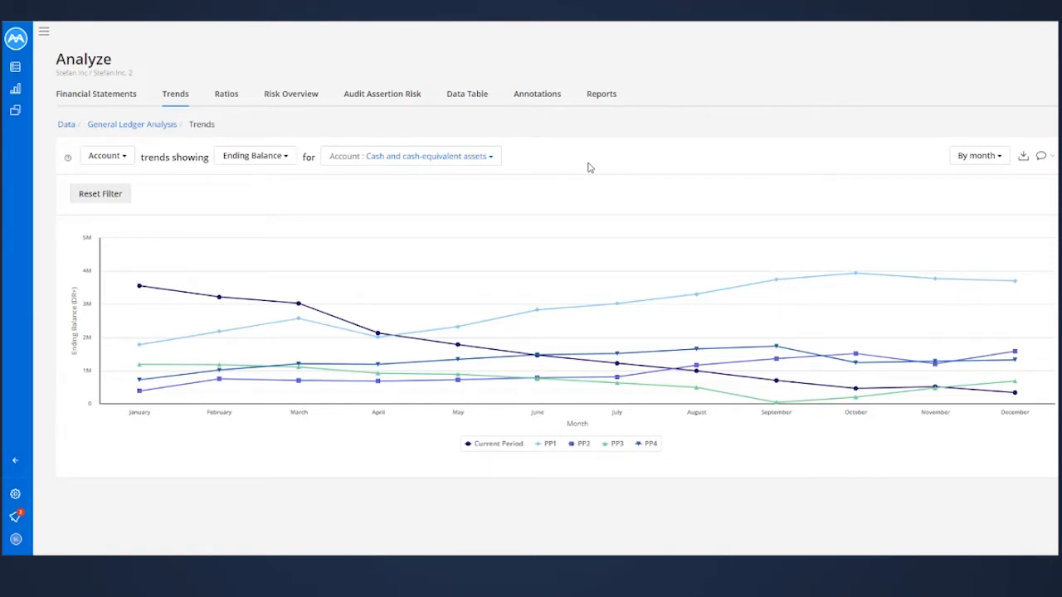
pyautogui.click(497, 166)
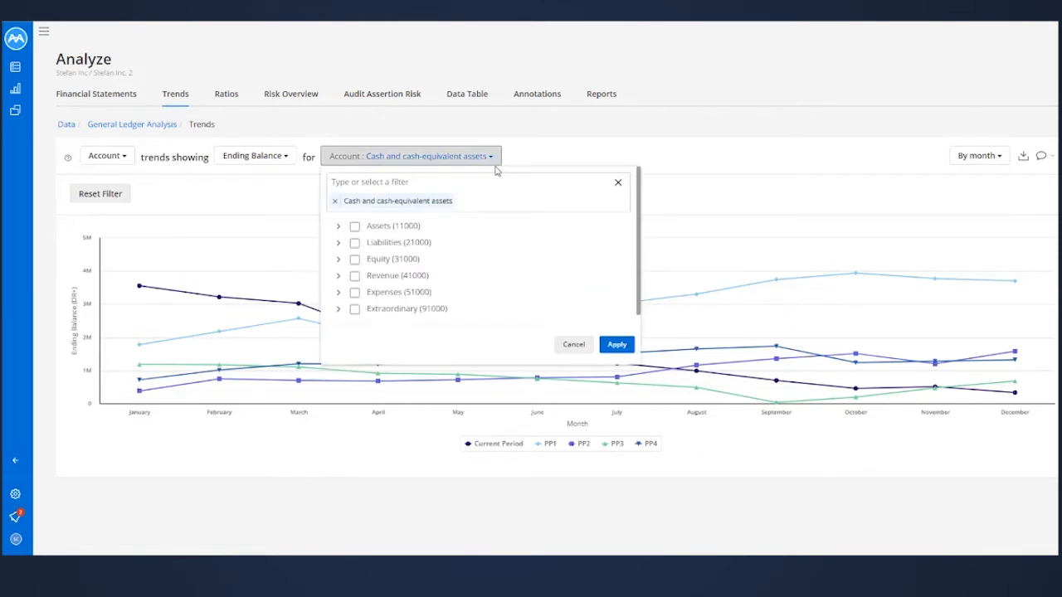
# - Examine the monthly Activity ratio charts, comparing the current period with prior periods and expected ranges
pyautogui.click(227, 96)
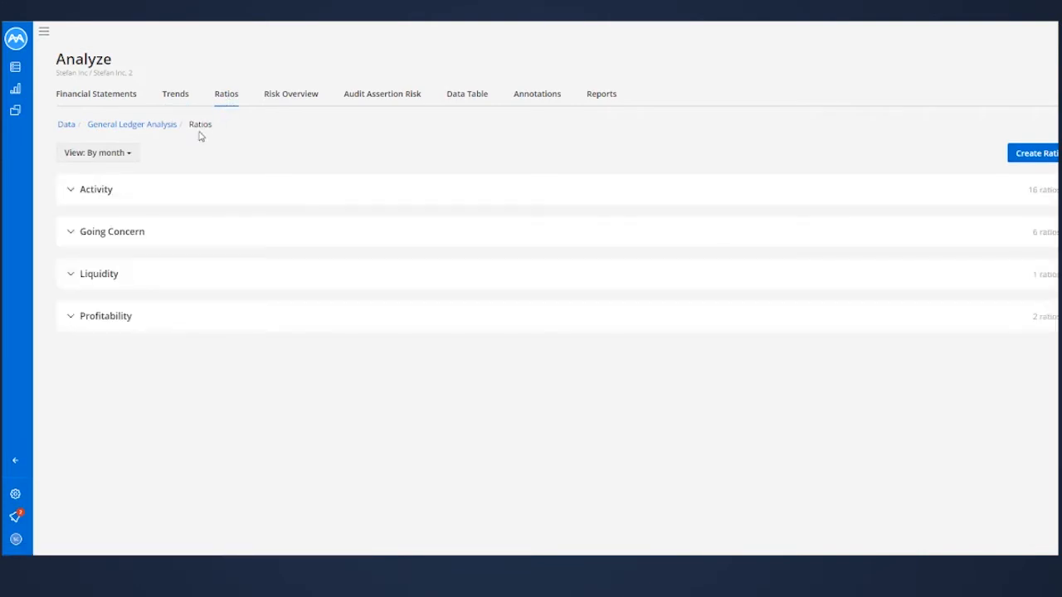
pyautogui.click(72, 199)
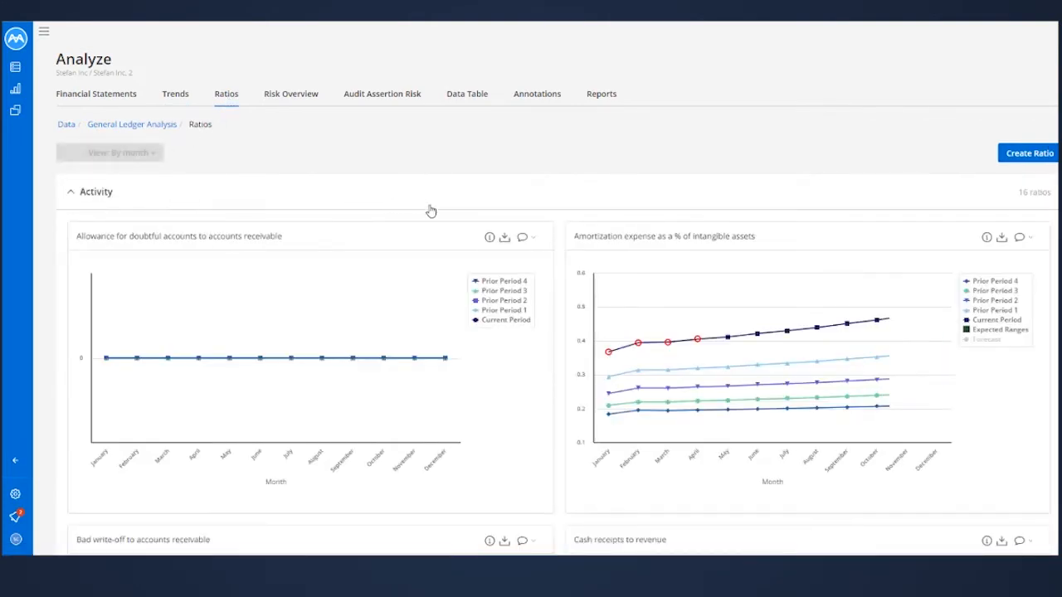
pyautogui.scroll(-1, 704, 227)
pyautogui.scroll(-4, 709, 228)
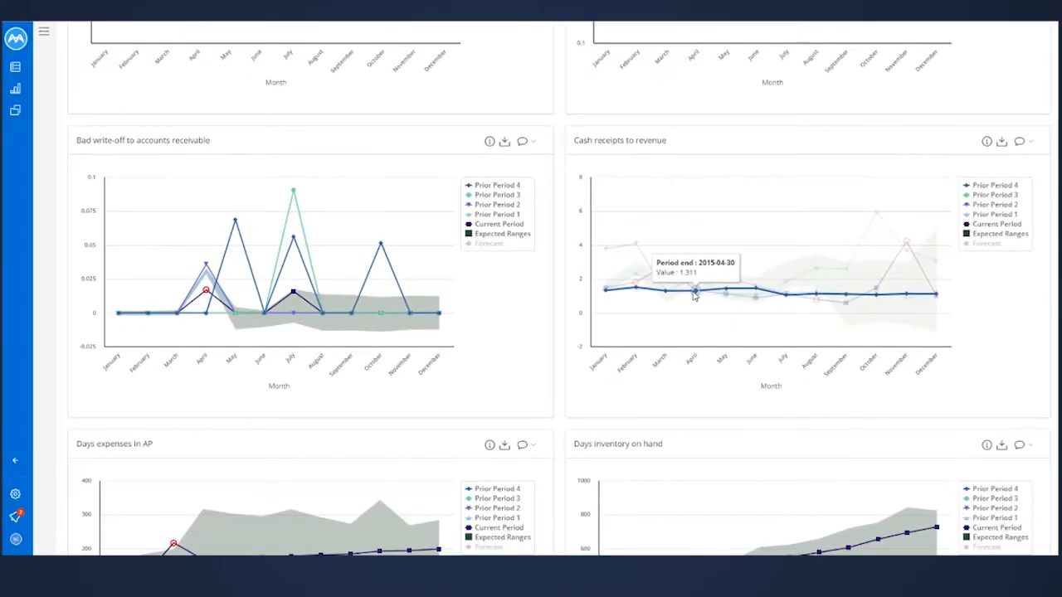
pyautogui.scroll(5, 695, 296)
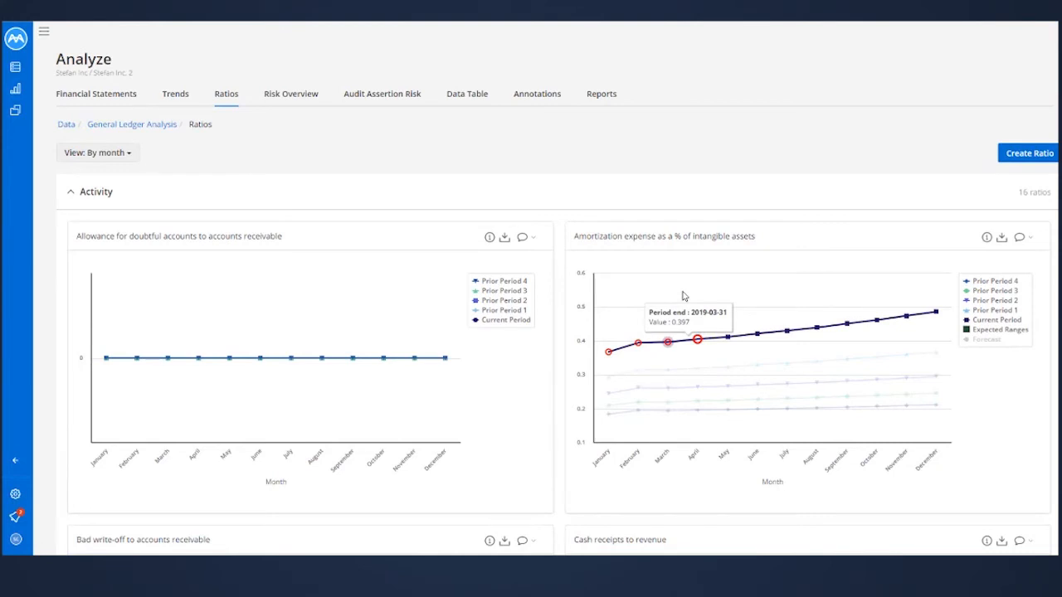
# - Examine the risk overview's transaction risk over time, risk by account and risk by user charts
pyautogui.click(290, 94)
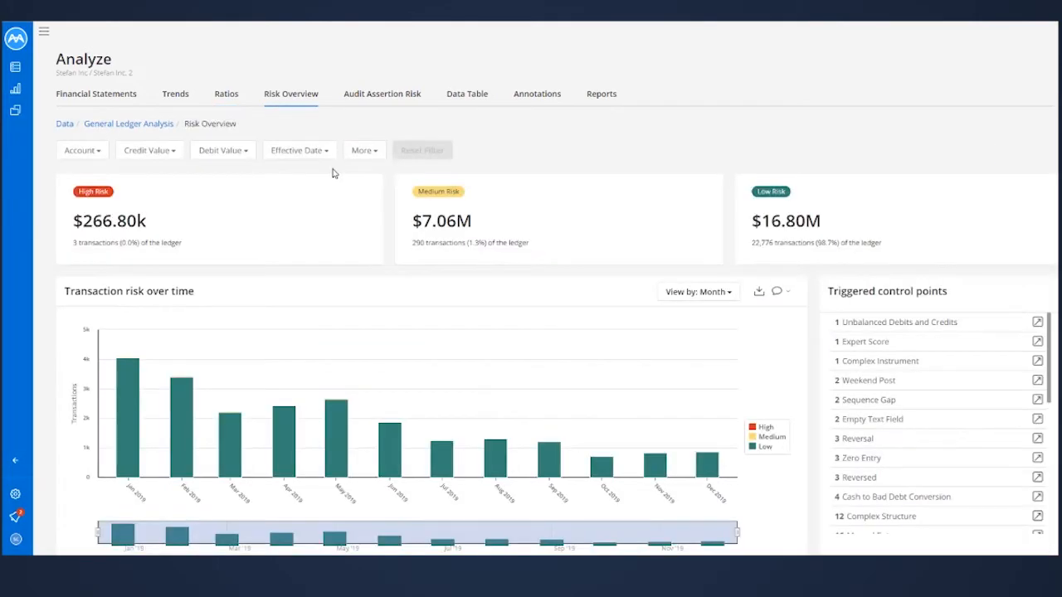
pyautogui.scroll(-5, 334, 173)
pyautogui.scroll(-2, 334, 173)
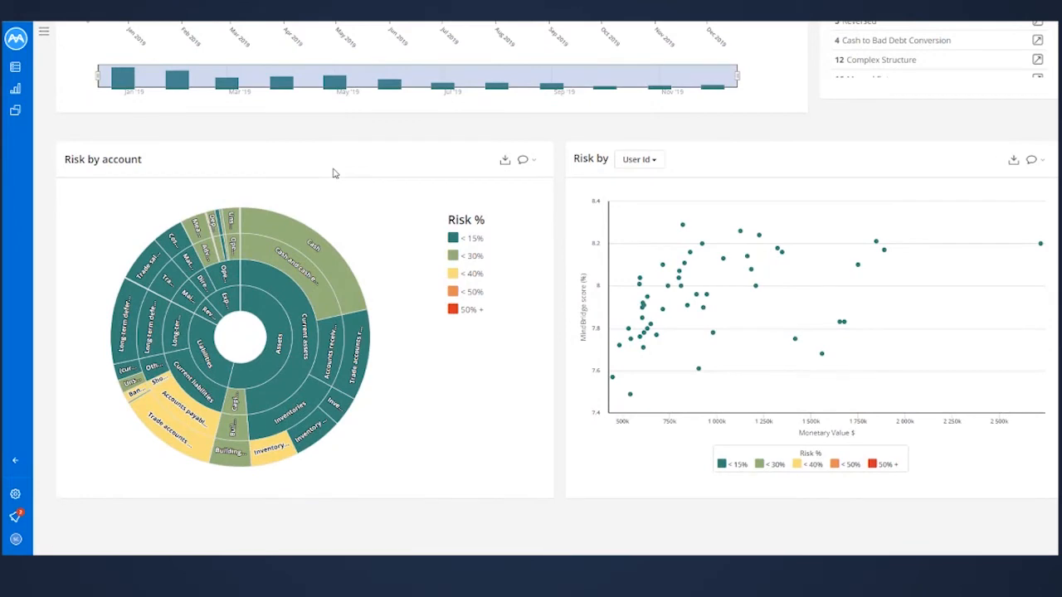
pyautogui.scroll(7, 333, 172)
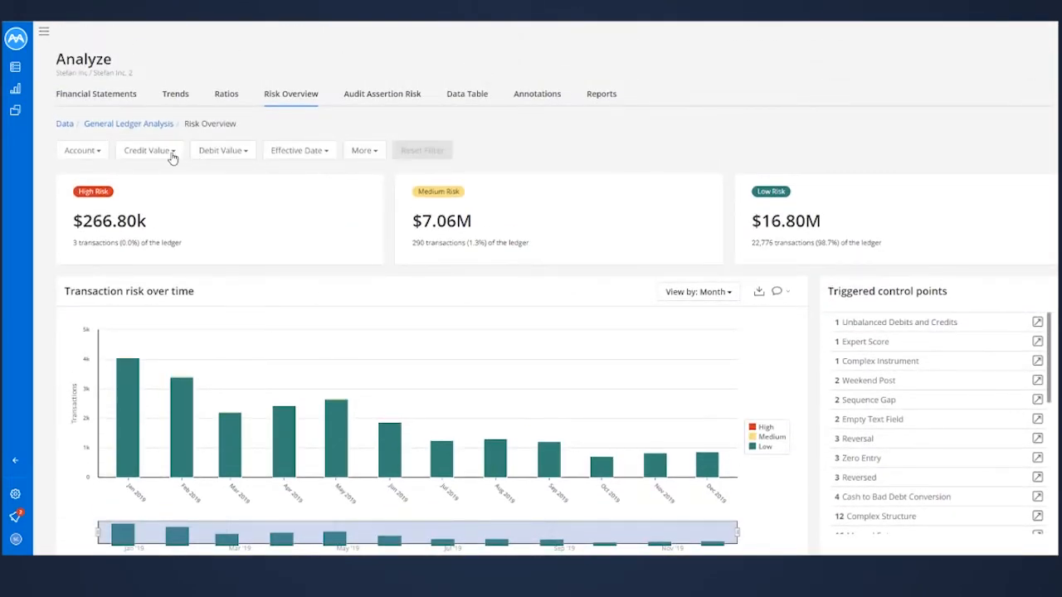
# - Filter the risk overview to the Cash and cash-equivalent assets account under Current assets
pyautogui.click(99, 150)
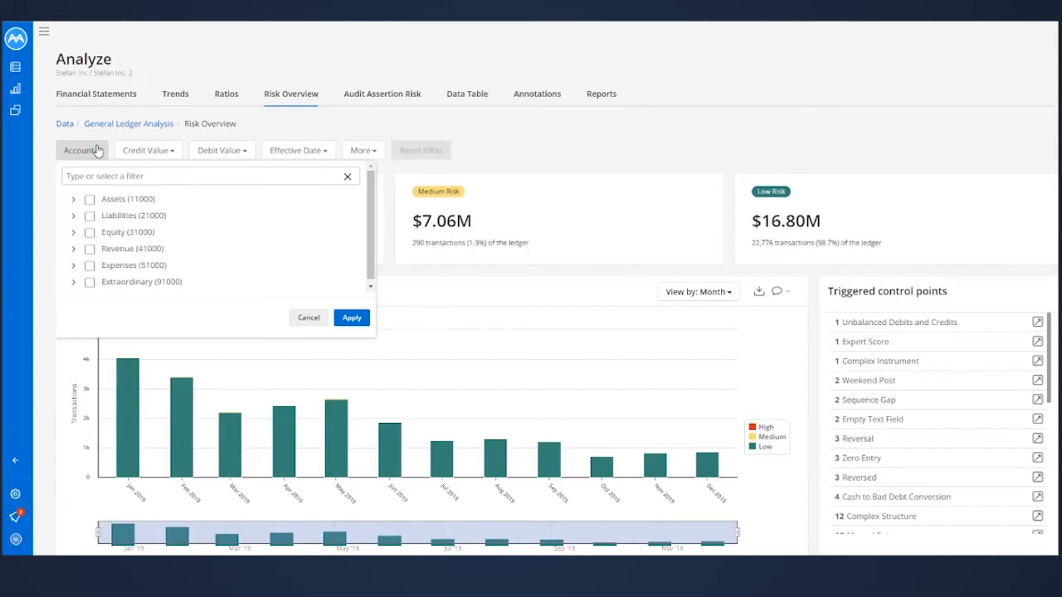
pyautogui.click(73, 201)
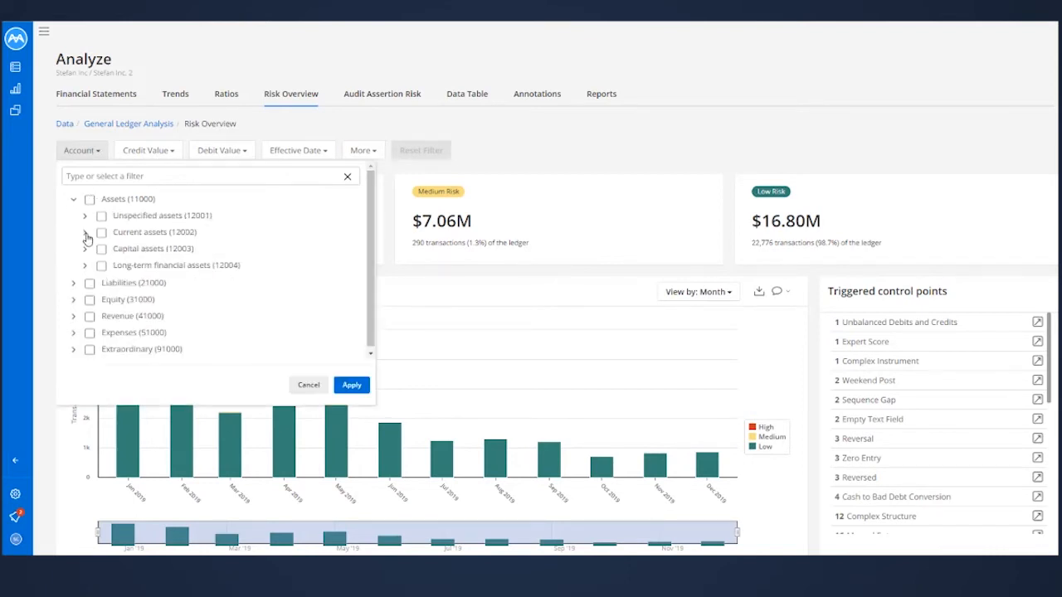
pyautogui.click(85, 233)
pyautogui.click(113, 248)
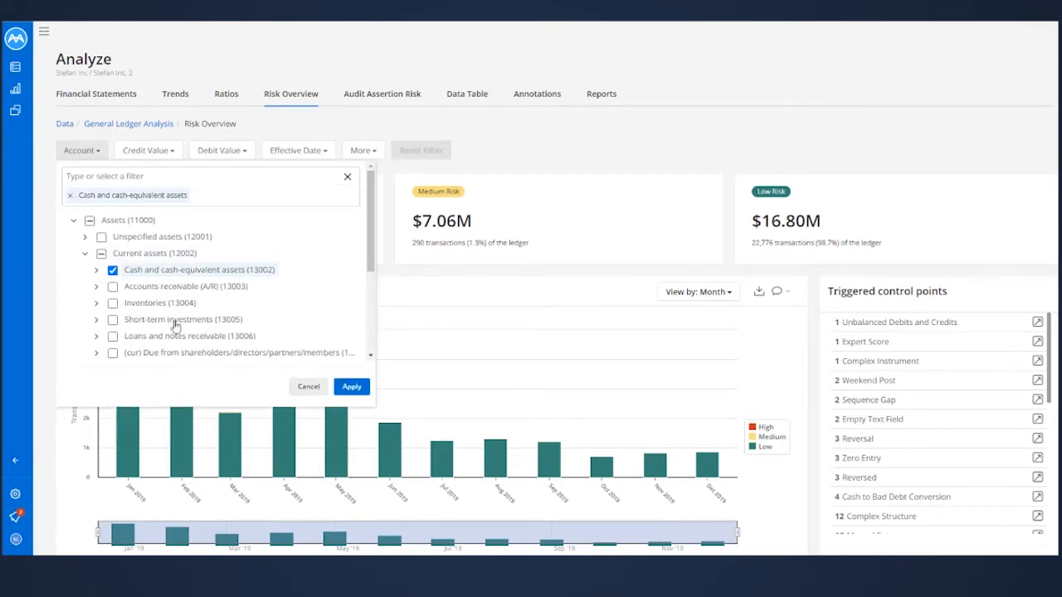
pyautogui.click(352, 387)
# - Break down the risk scatter chart by Type and open the entries behind its JE point
pyautogui.scroll(-2, 355, 383)
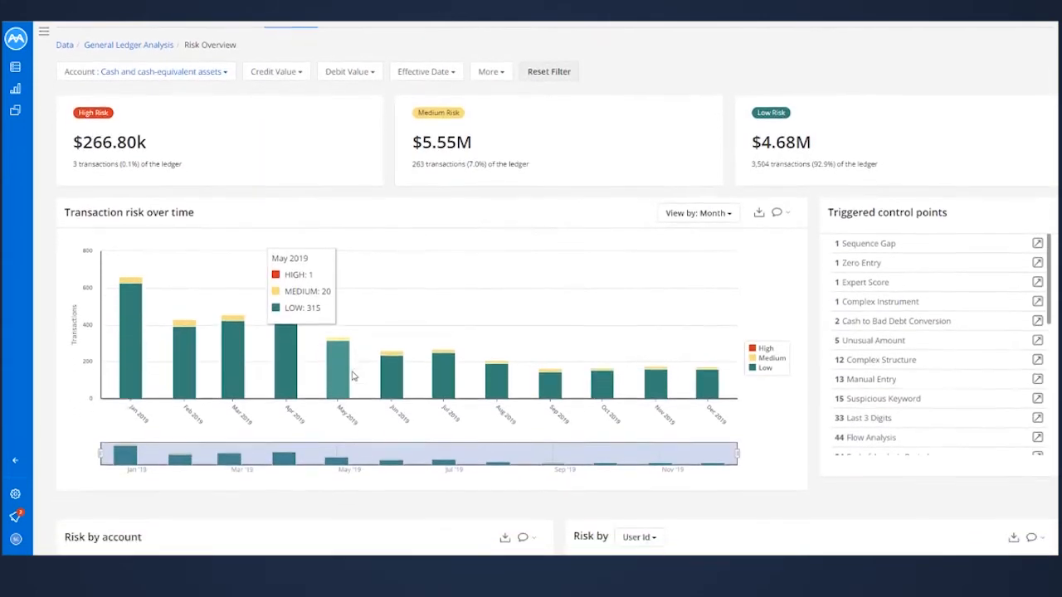
pyautogui.scroll(-3, 355, 378)
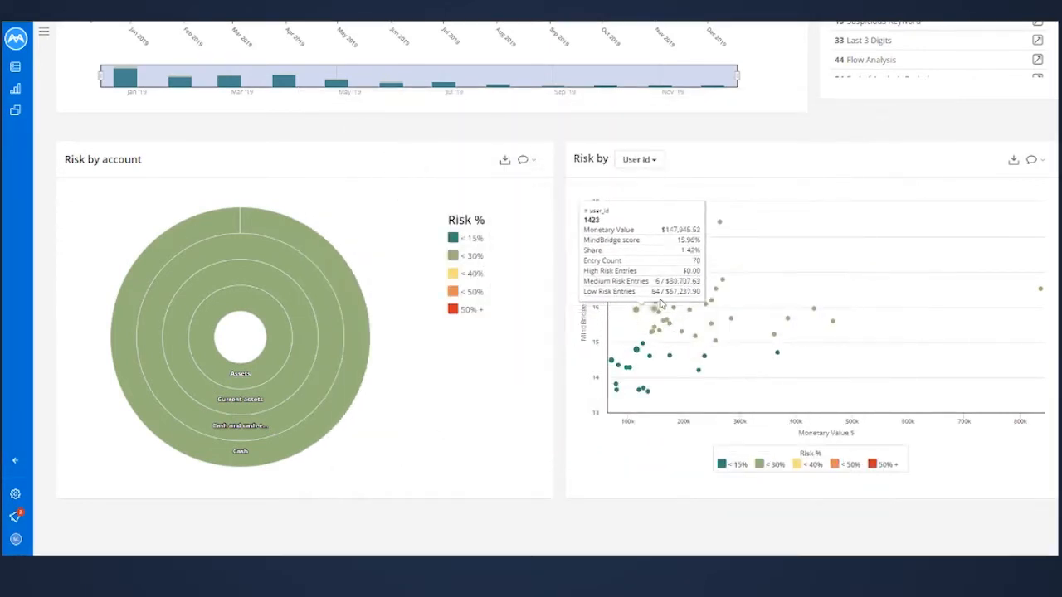
pyautogui.click(655, 160)
pyautogui.click(647, 206)
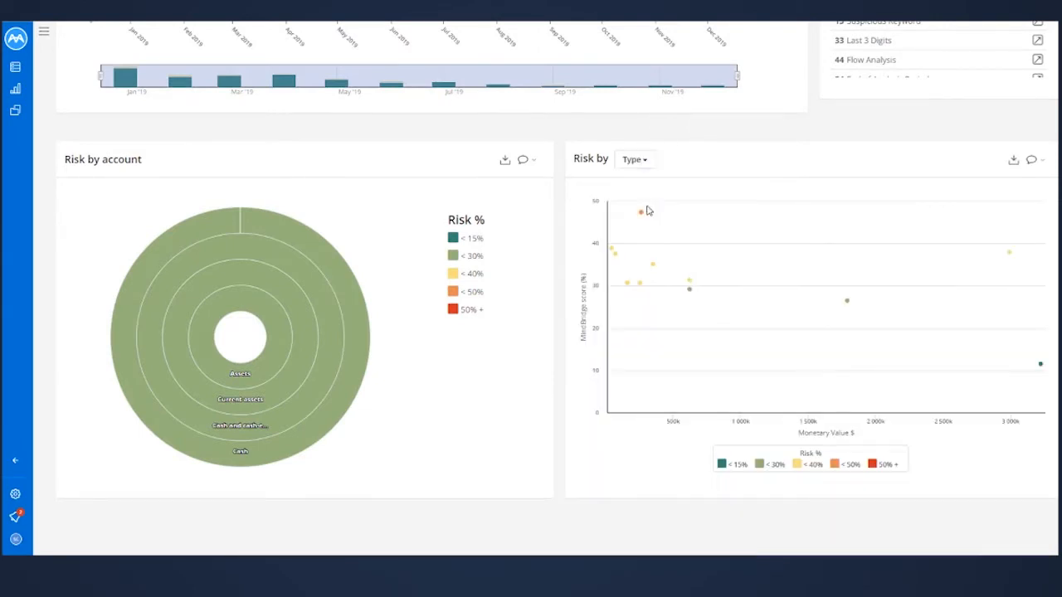
pyautogui.click(612, 253)
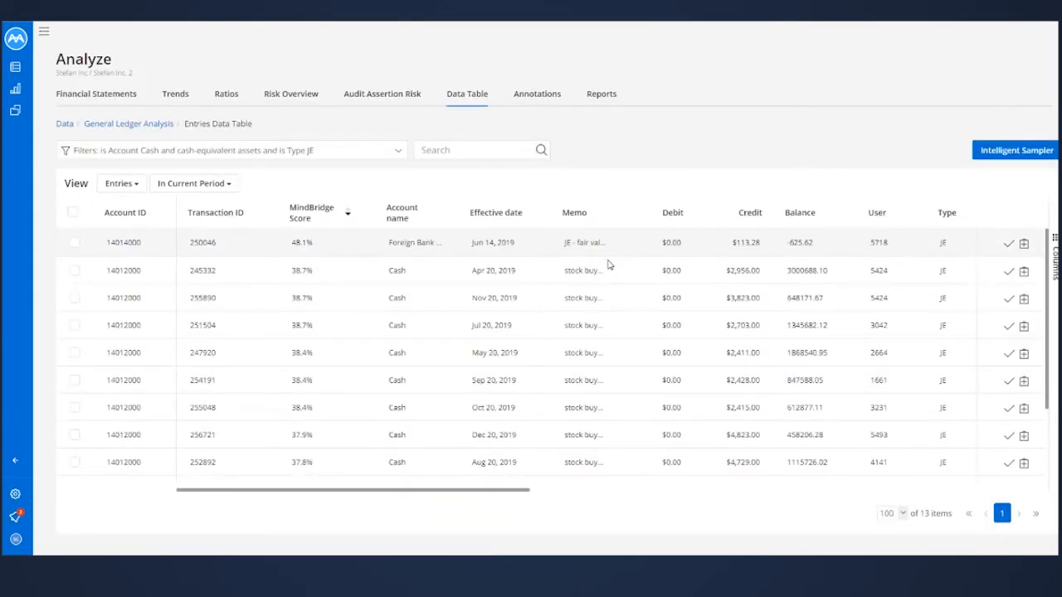
# - Review the JE cash entries and look at the blank task form for the Foreign Bank entry without creating a task
pyautogui.scroll(-3, 632, 265)
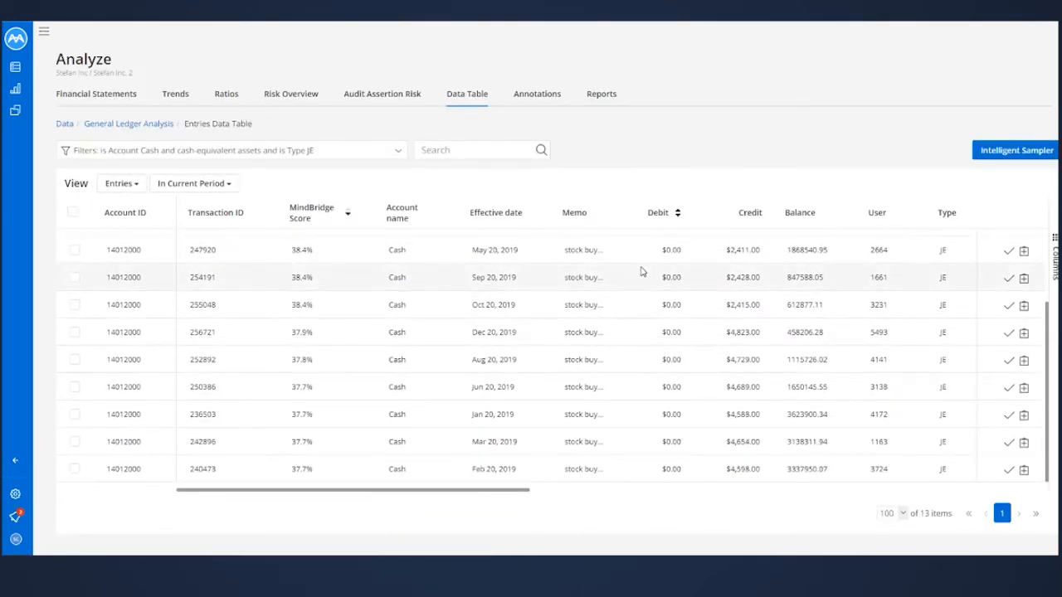
pyautogui.scroll(3, 640, 269)
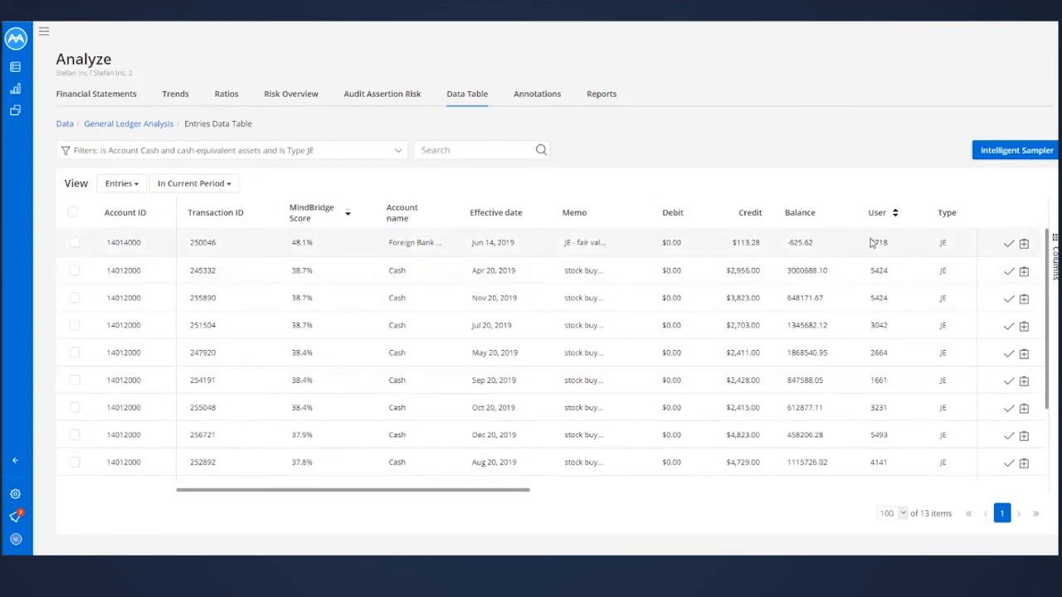
pyautogui.click(1024, 244)
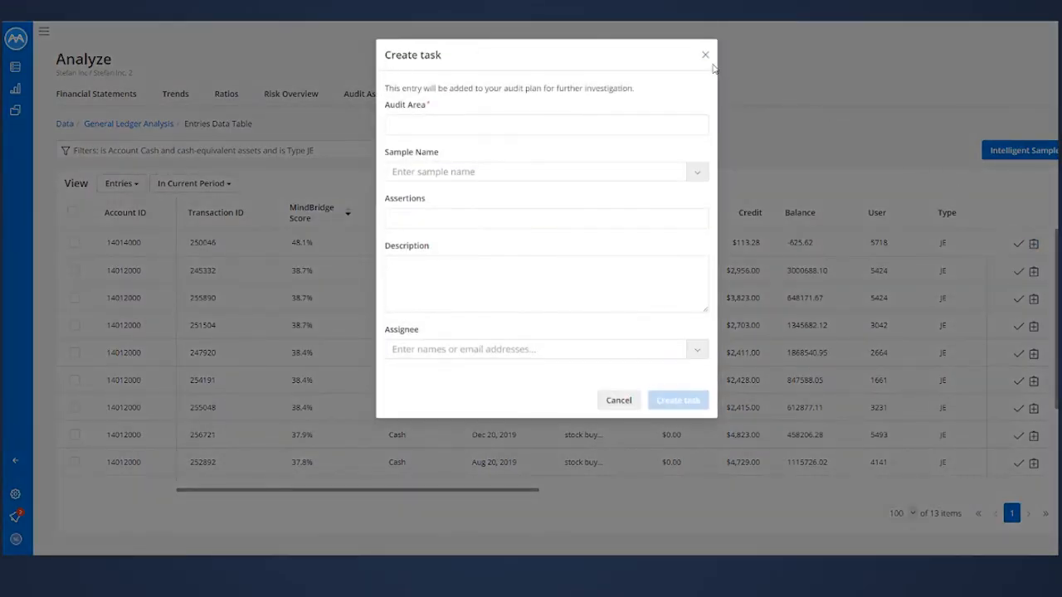
pyautogui.click(705, 55)
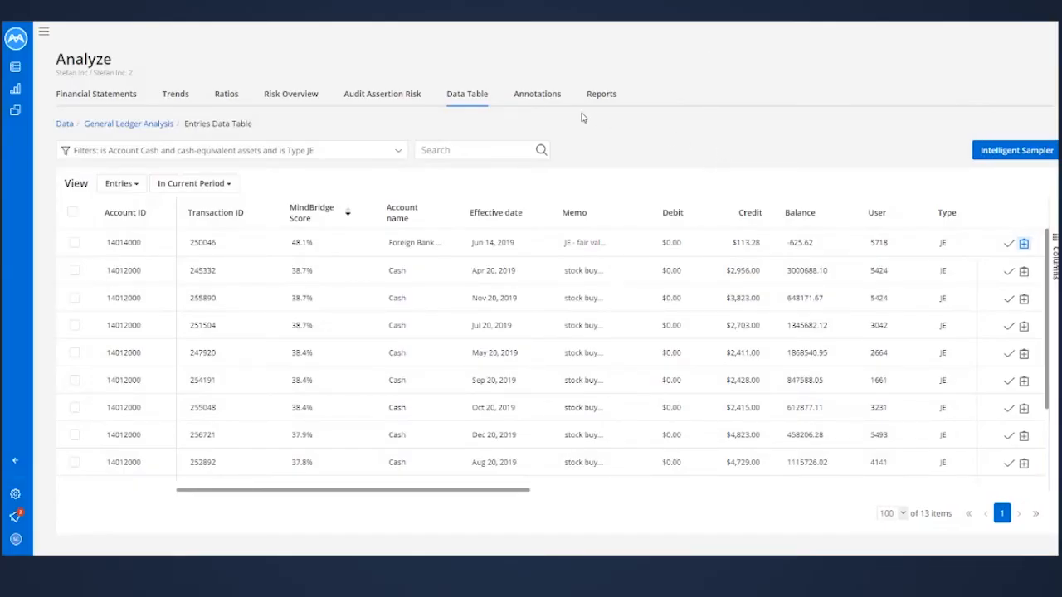
# - Return to the risk overview, add a Type filter and limit the charts to JE transactions
pyautogui.click(290, 97)
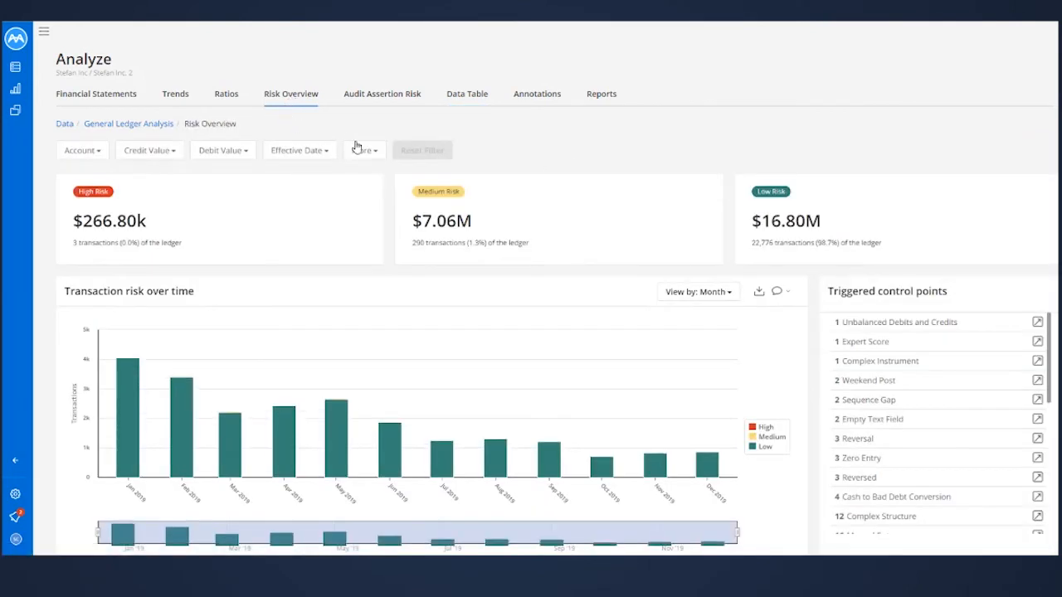
pyautogui.click(365, 151)
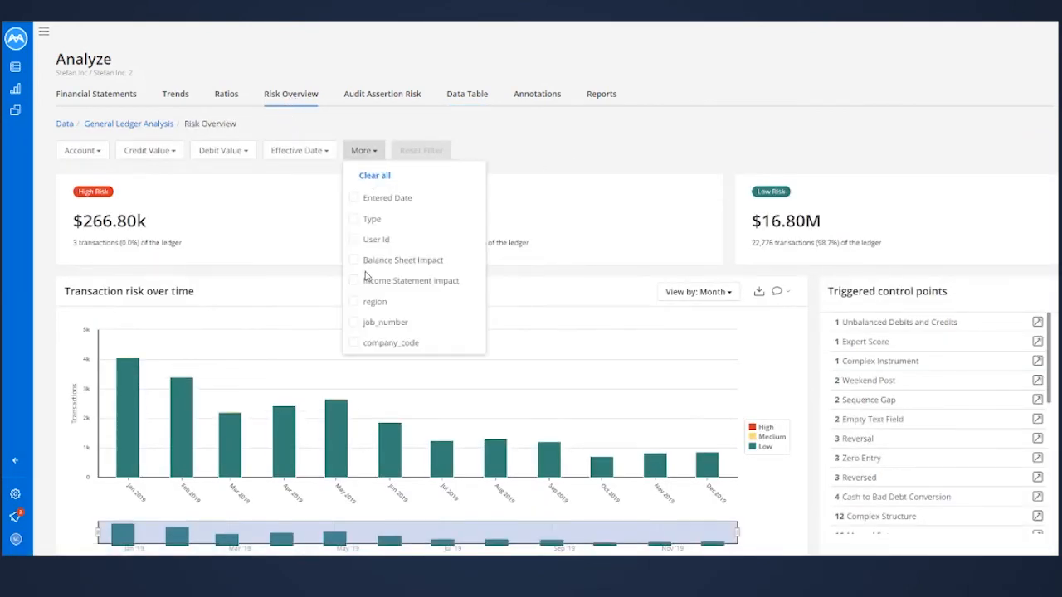
pyautogui.scroll(-1, 366, 275)
pyautogui.click(355, 162)
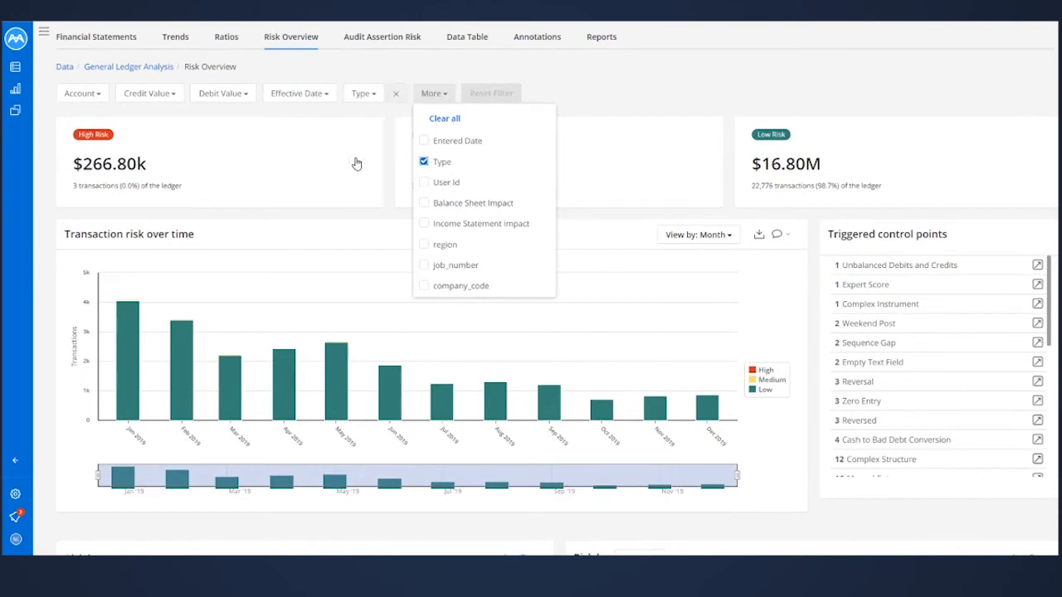
pyautogui.click(366, 94)
pyautogui.click(464, 130)
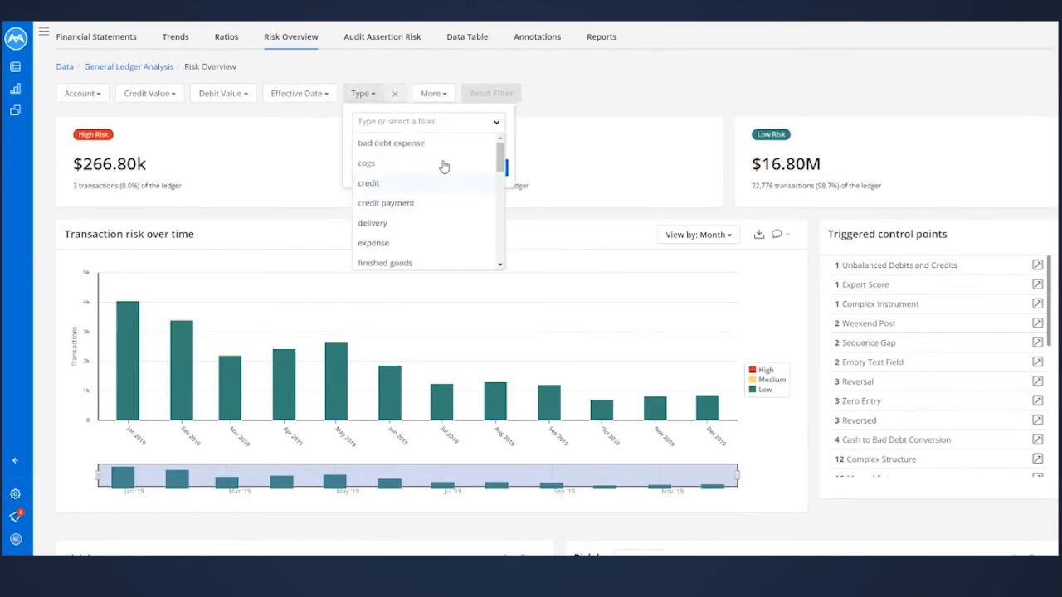
pyautogui.scroll(-5, 389, 209)
pyautogui.click(383, 210)
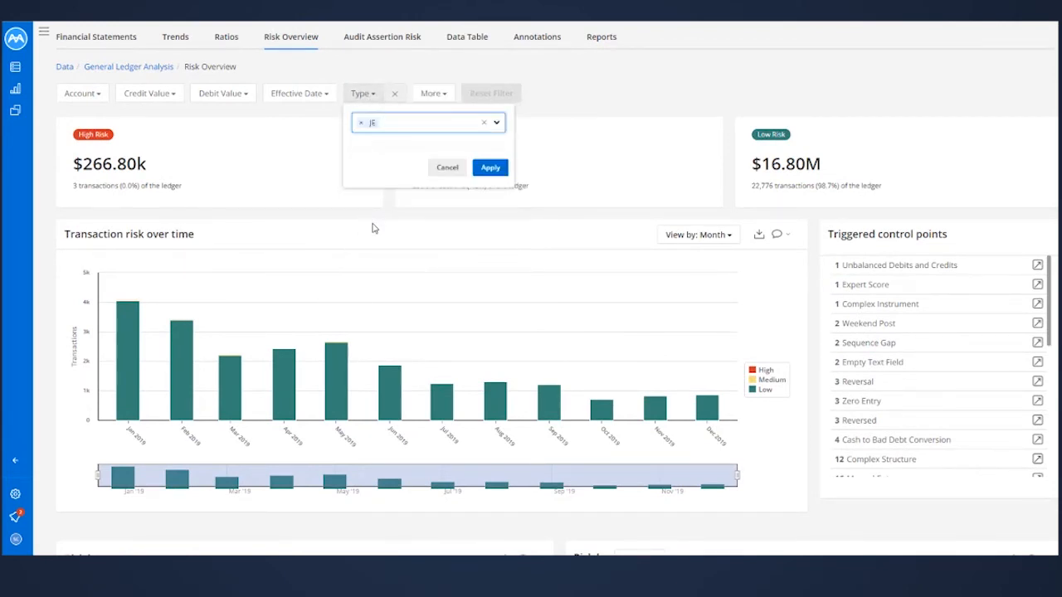
pyautogui.click(481, 168)
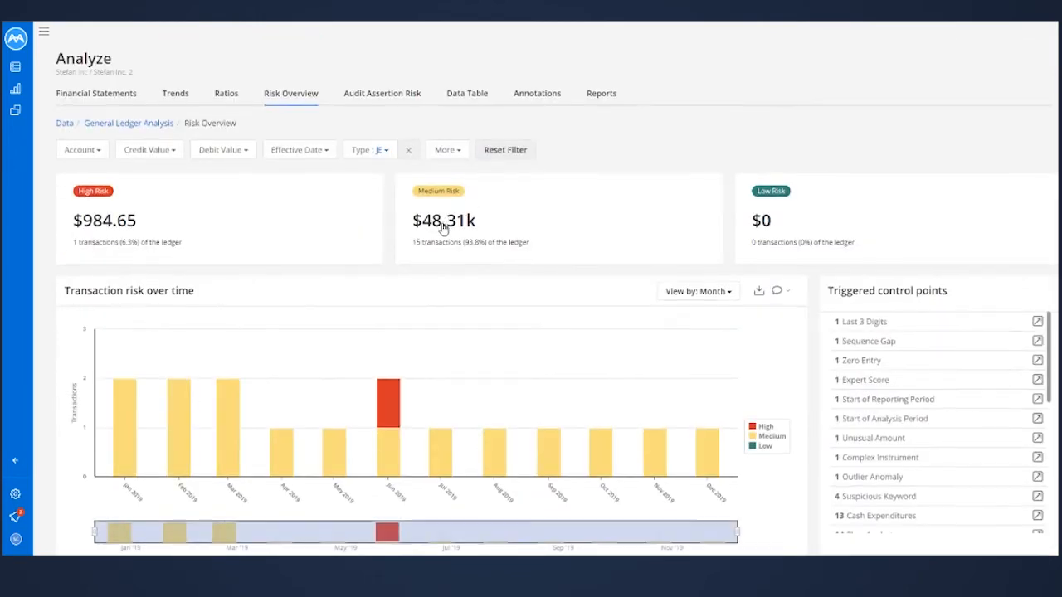
# - Examine the JE risk by account, break down the risk scatter chart by region, and inspect the California and New Jersey points
pyautogui.scroll(-6, 443, 228)
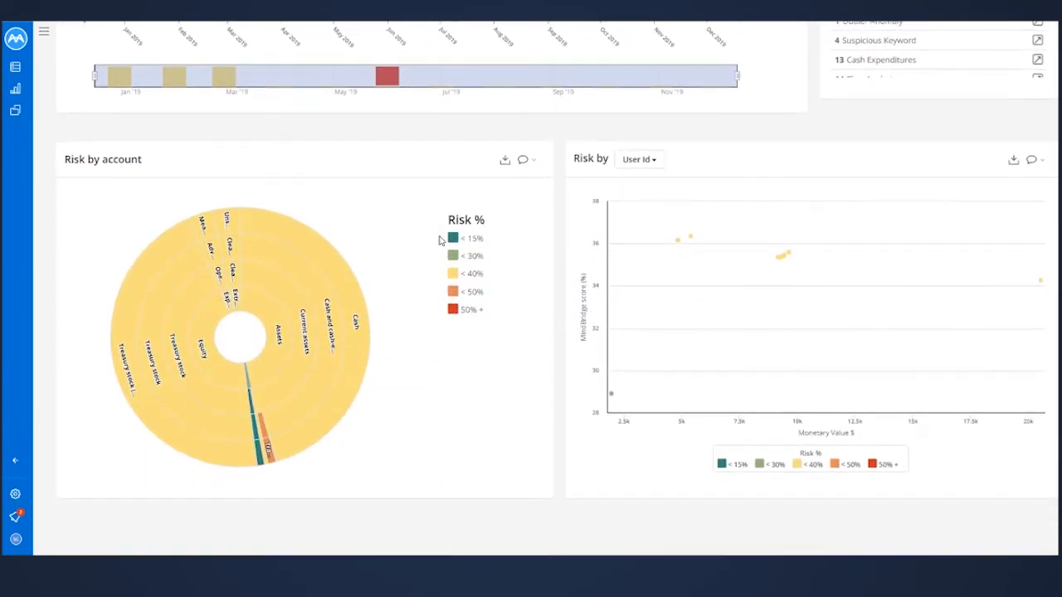
pyautogui.moveTo(277, 332)
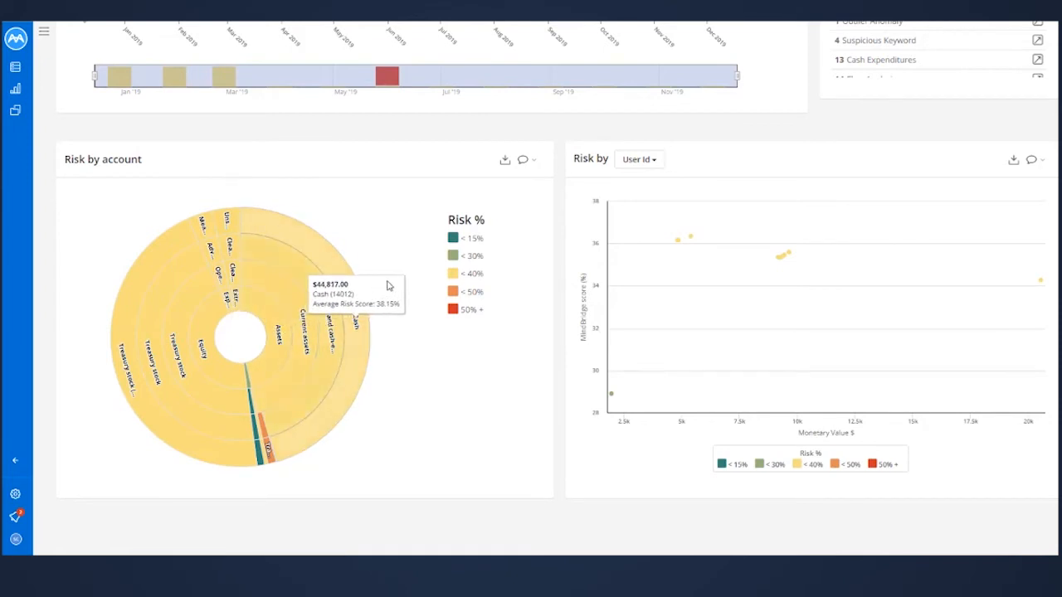
pyautogui.click(651, 160)
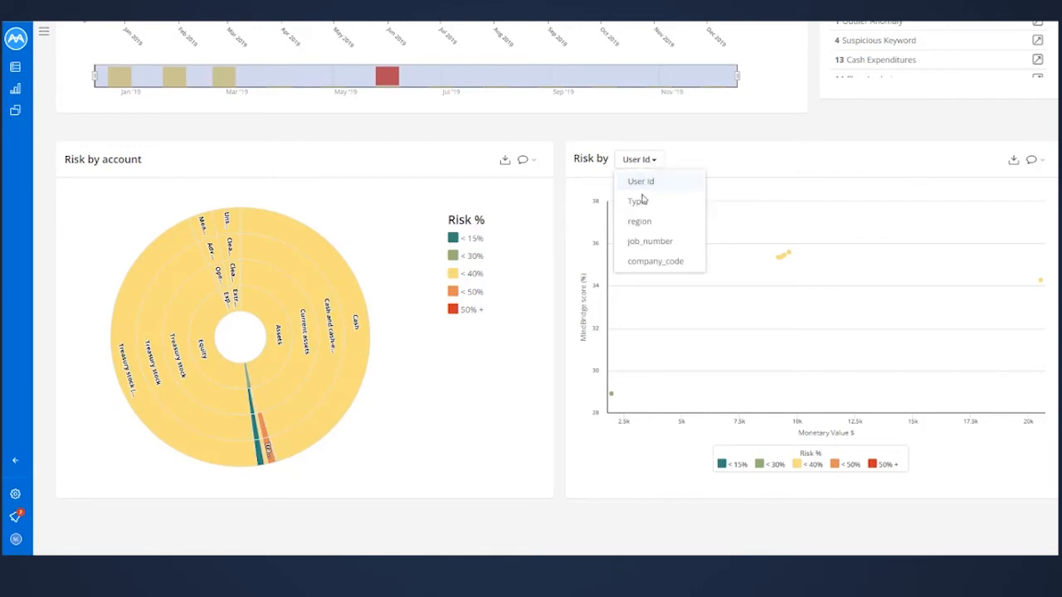
pyautogui.click(640, 223)
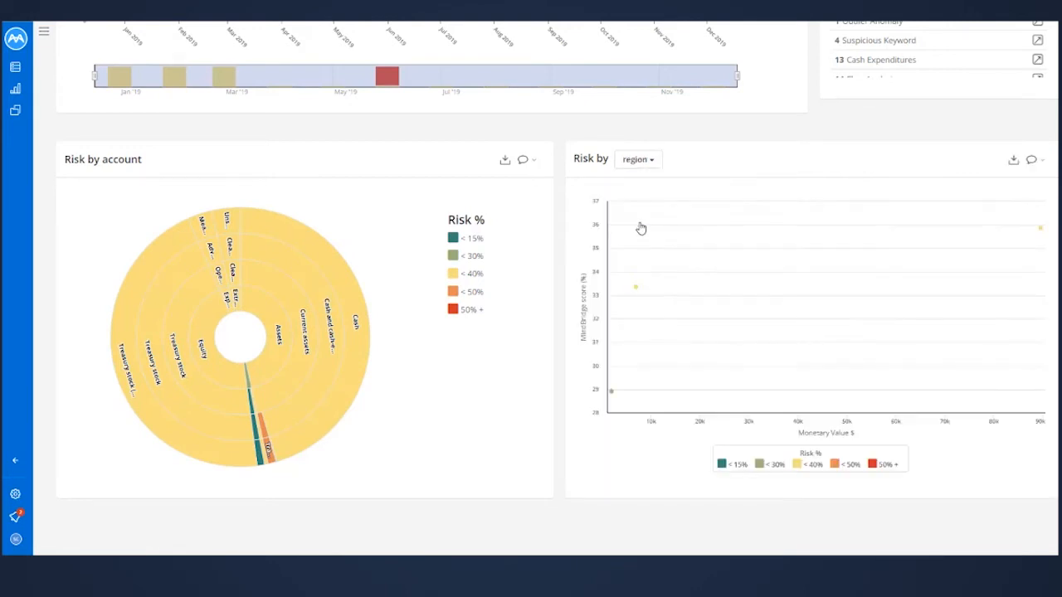
pyautogui.moveTo(638, 231)
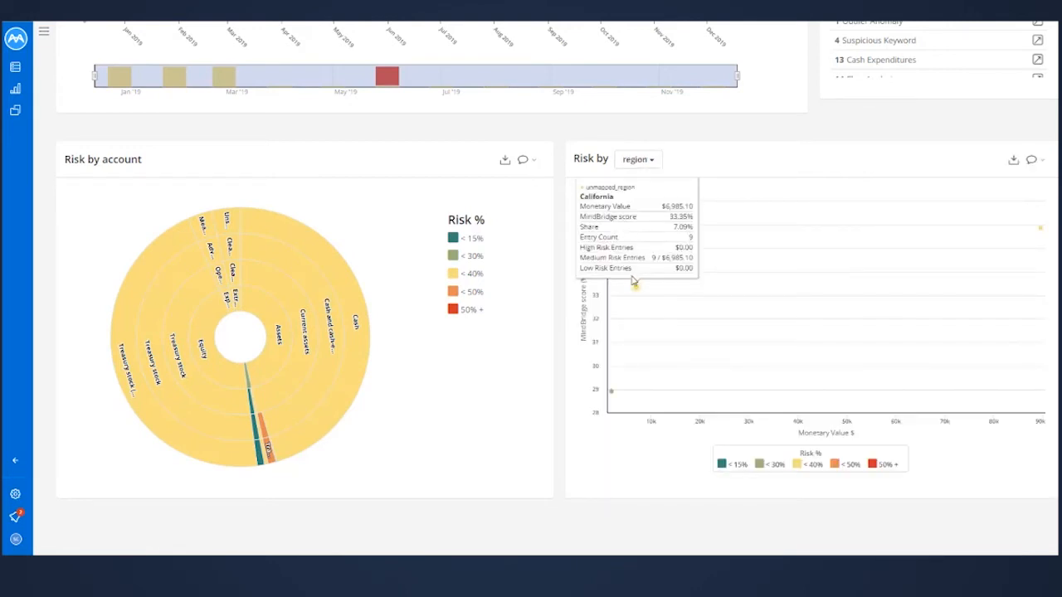
pyautogui.moveTo(616, 404)
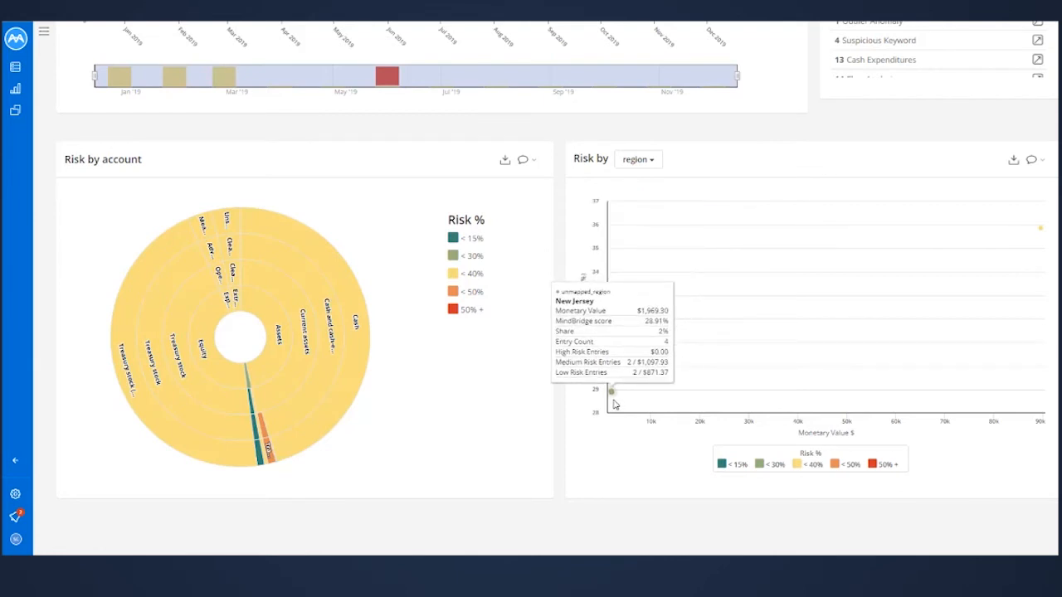
pyautogui.scroll(3, 614, 404)
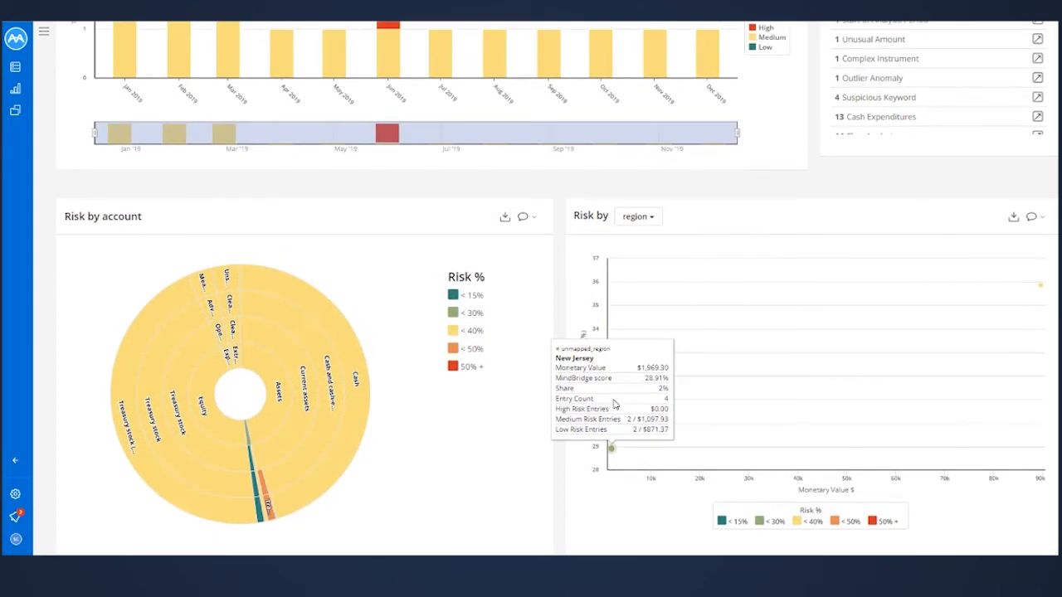
pyautogui.scroll(4, 602, 385)
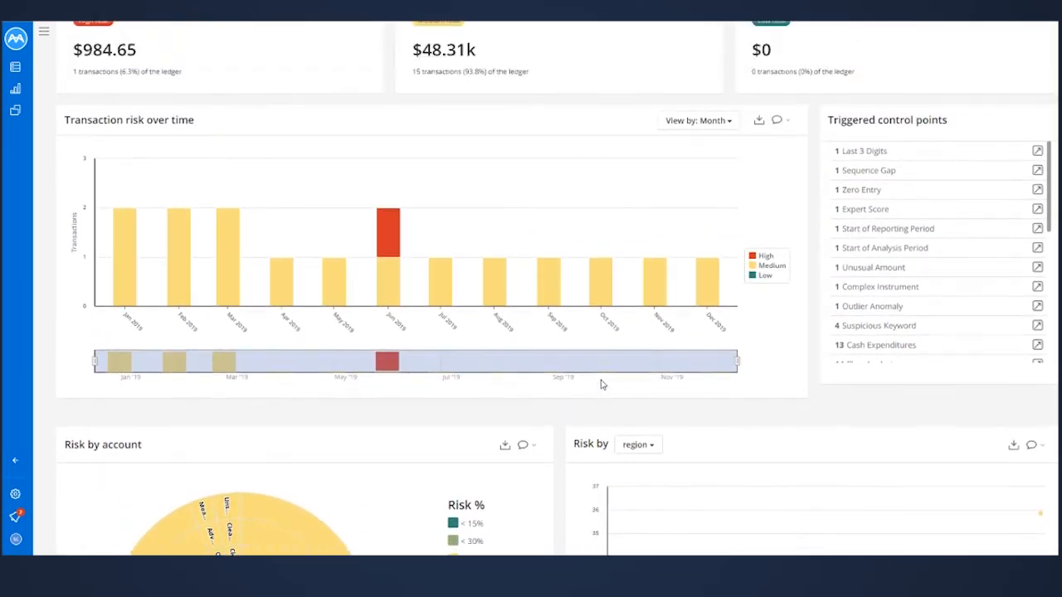
pyautogui.scroll(1, 603, 384)
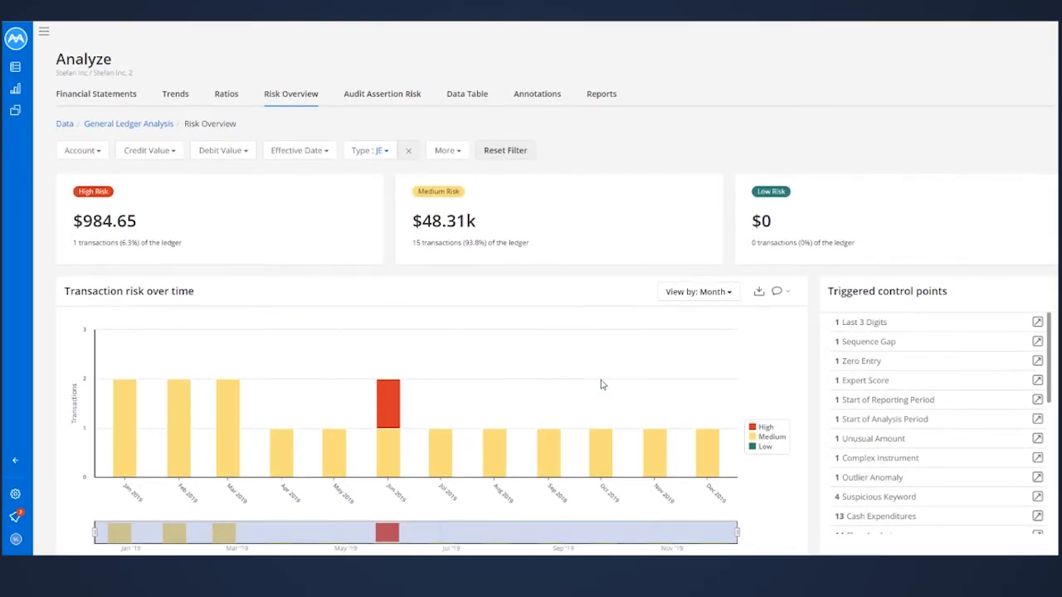
pyautogui.moveTo(598, 389)
# - Open the ledger trends and show them by region instead of by account
pyautogui.click(173, 94)
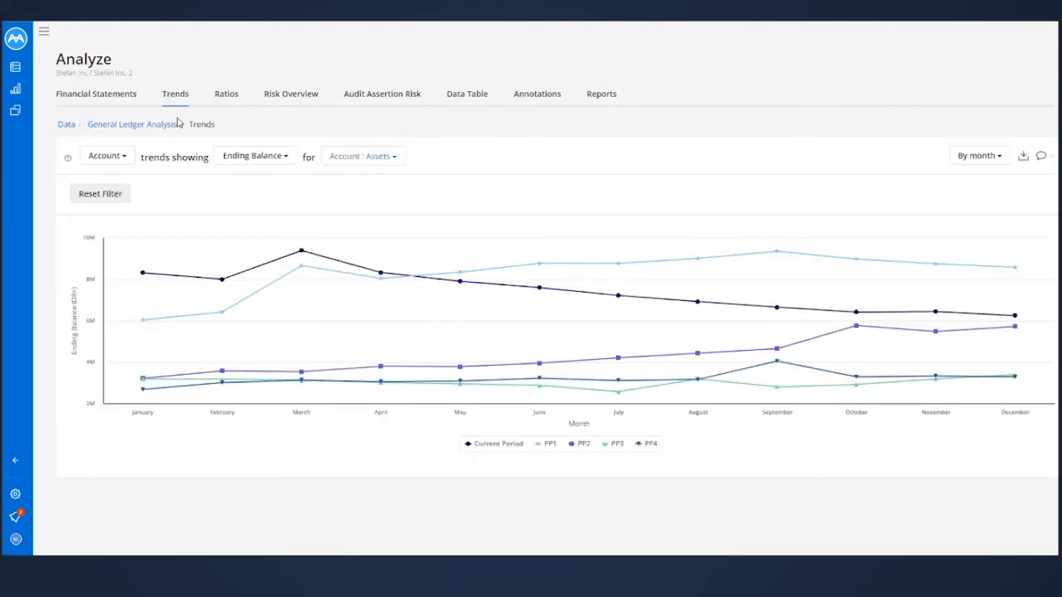
pyautogui.click(123, 161)
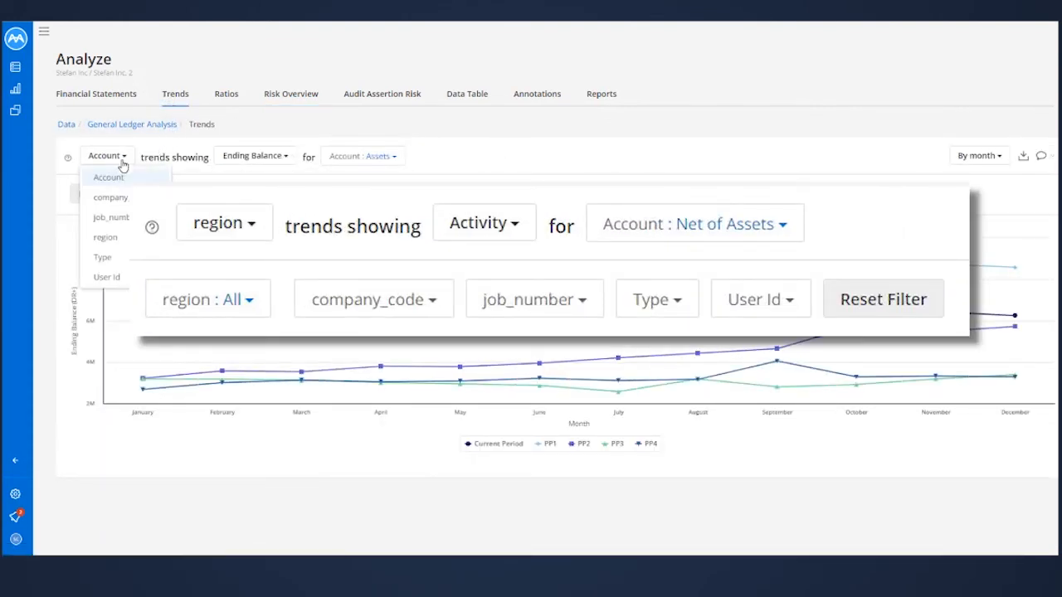
pyautogui.click(108, 237)
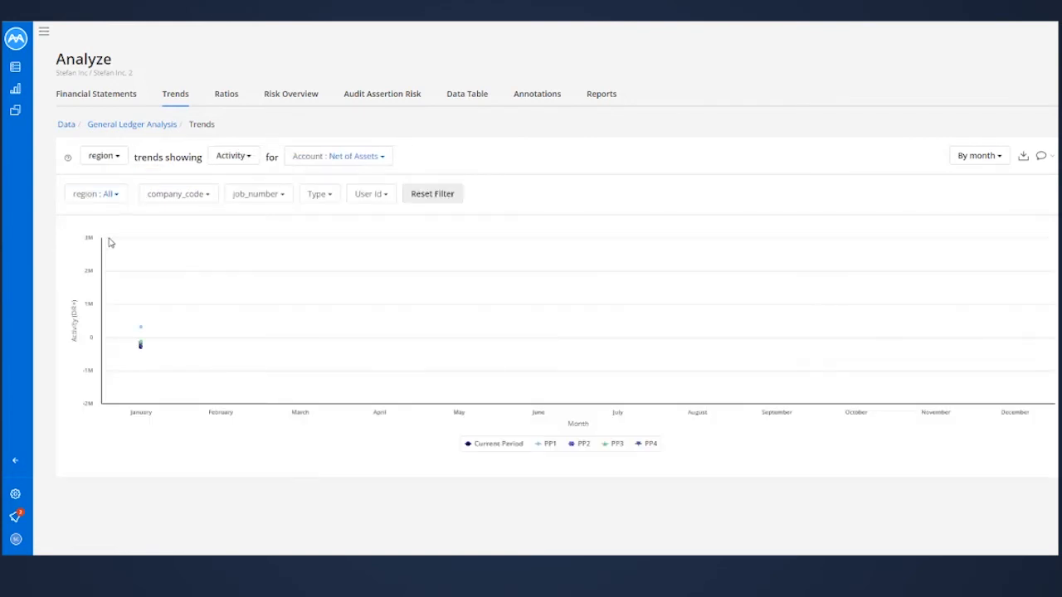
# - Replace the All selection in the region filter with New York and California and apply it to the trends chart
pyautogui.click(117, 198)
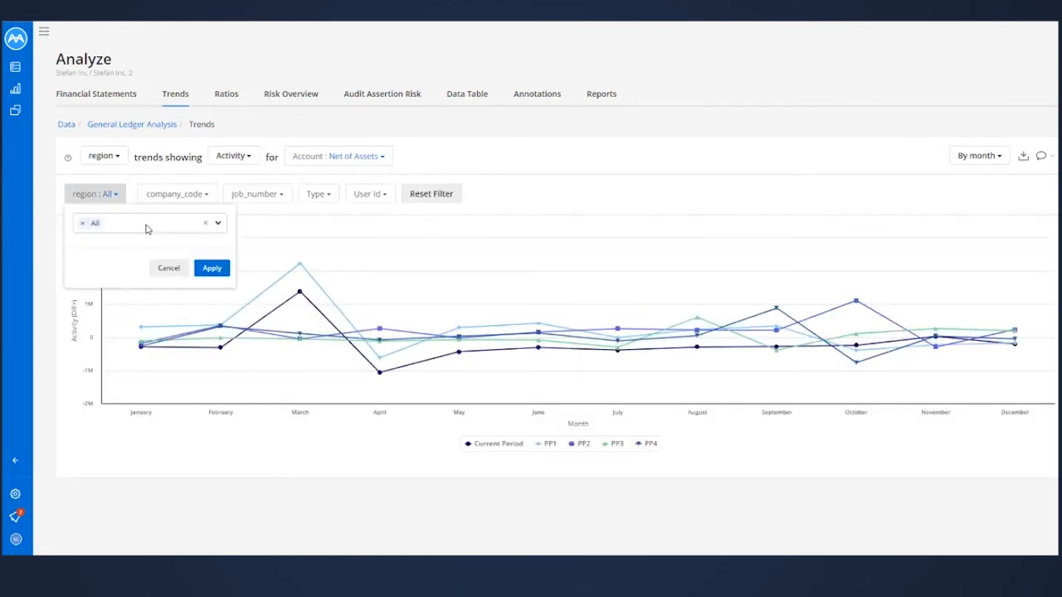
pyautogui.click(83, 223)
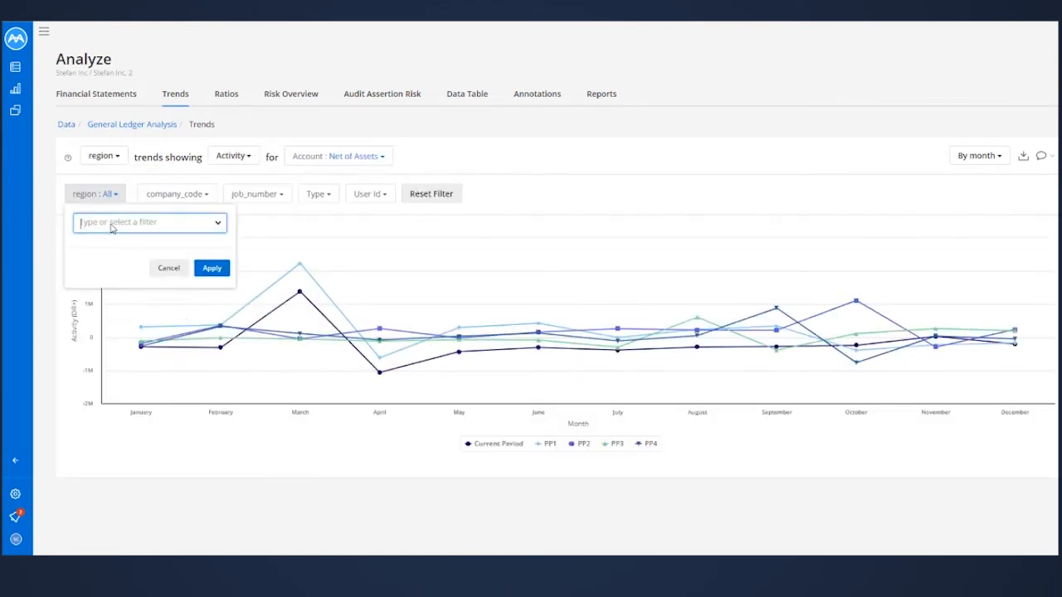
pyautogui.click(218, 224)
pyautogui.scroll(-5, 157, 282)
pyautogui.scroll(-6, 115, 289)
pyautogui.scroll(-3, 115, 289)
pyautogui.click(106, 312)
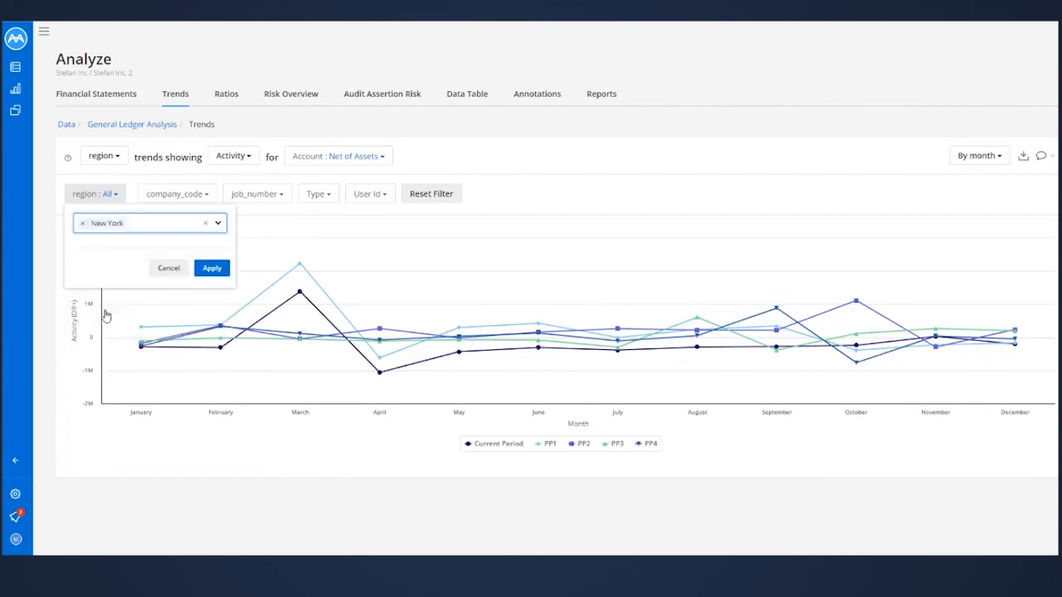
pyautogui.click(218, 224)
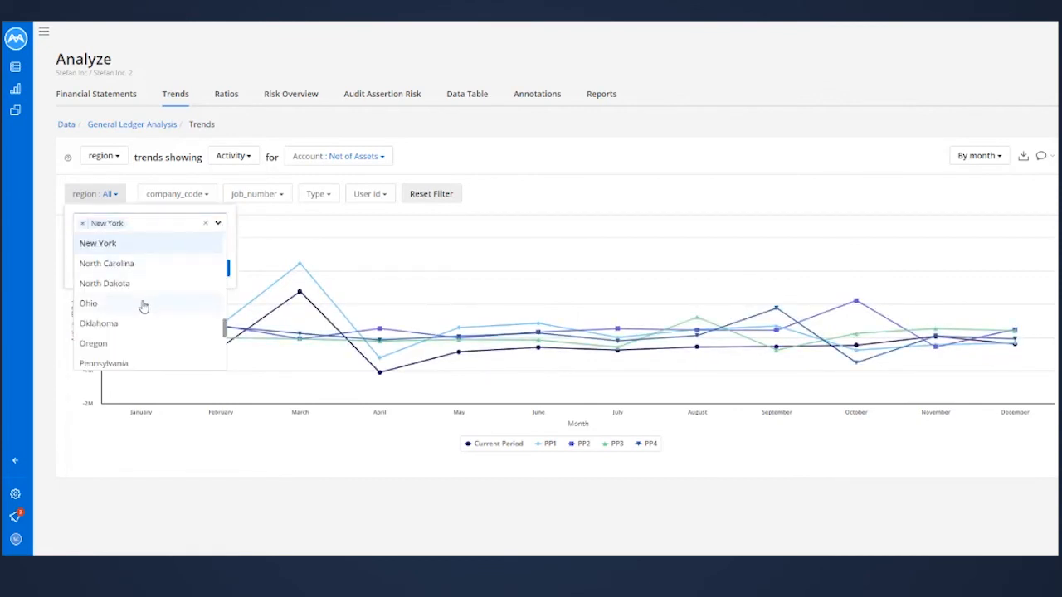
pyautogui.scroll(10, 132, 305)
pyautogui.scroll(4, 136, 302)
pyautogui.click(107, 277)
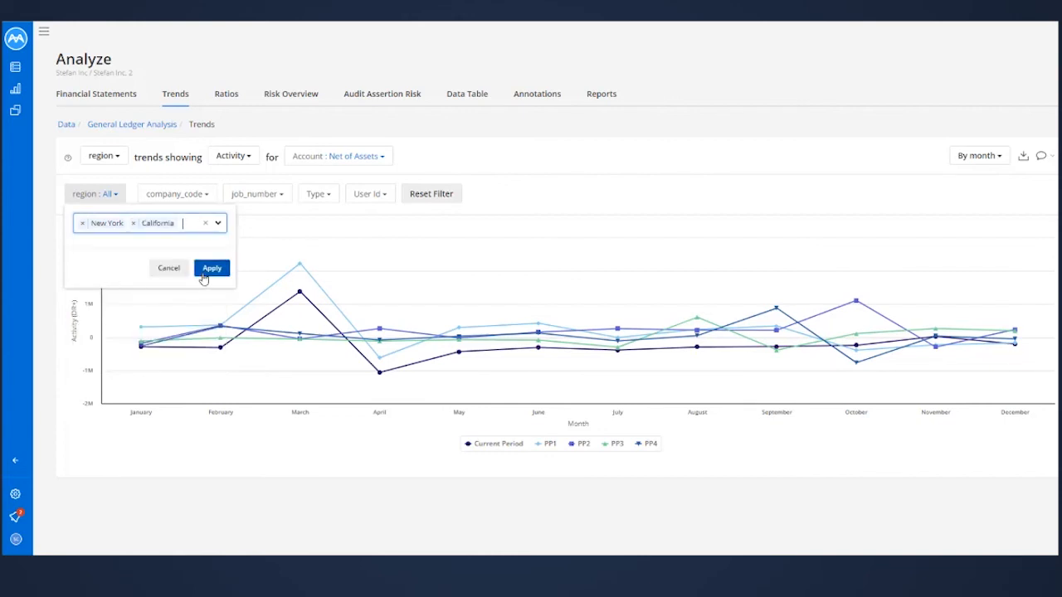
pyautogui.click(211, 268)
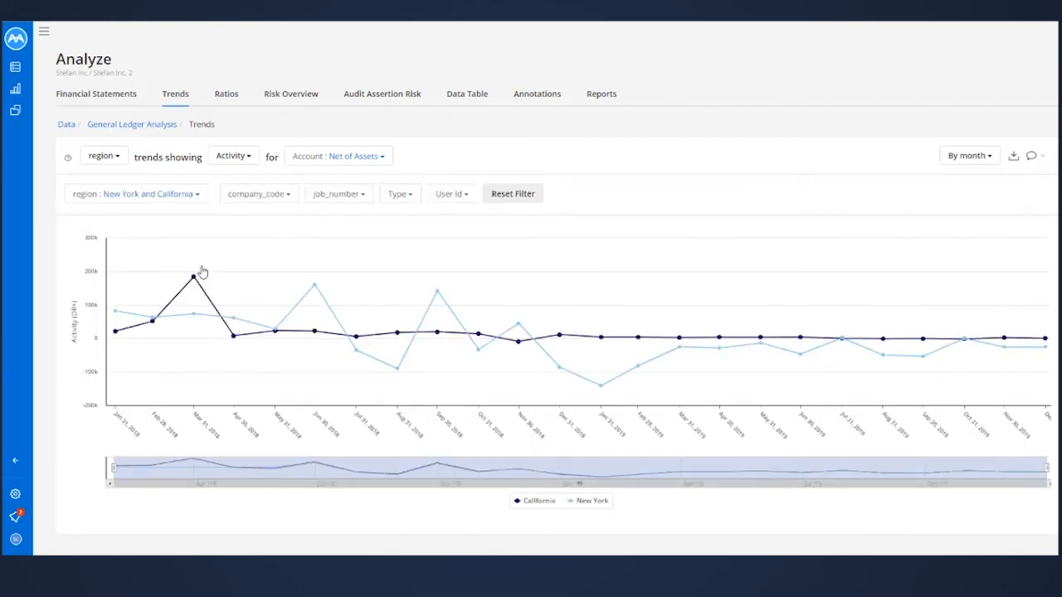
# - Add Revenue (41000) to Assets in the trends chart's account selection
pyautogui.click(384, 160)
pyautogui.click(318, 275)
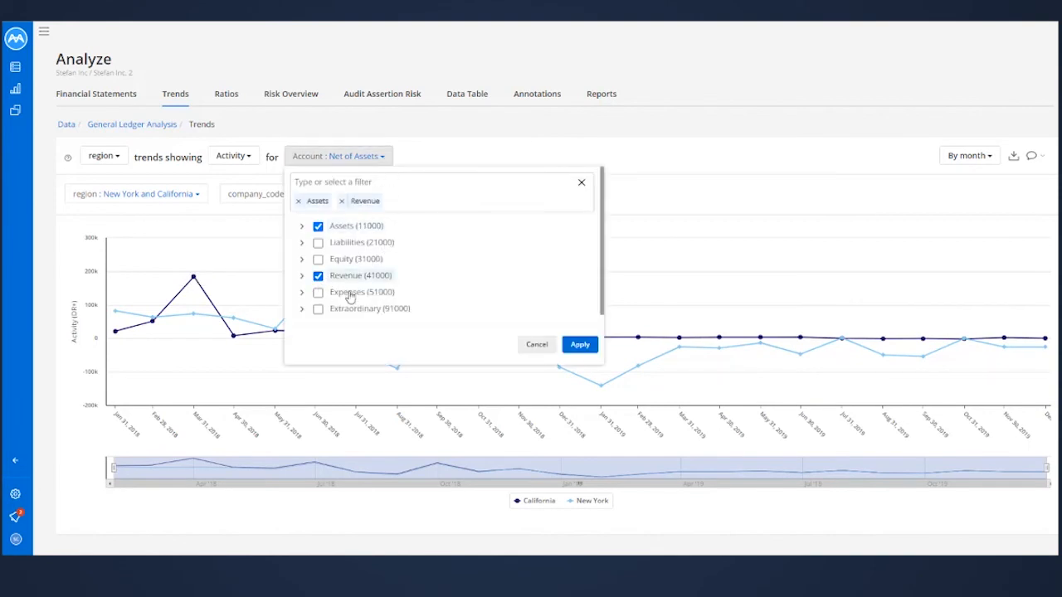
pyautogui.click(580, 344)
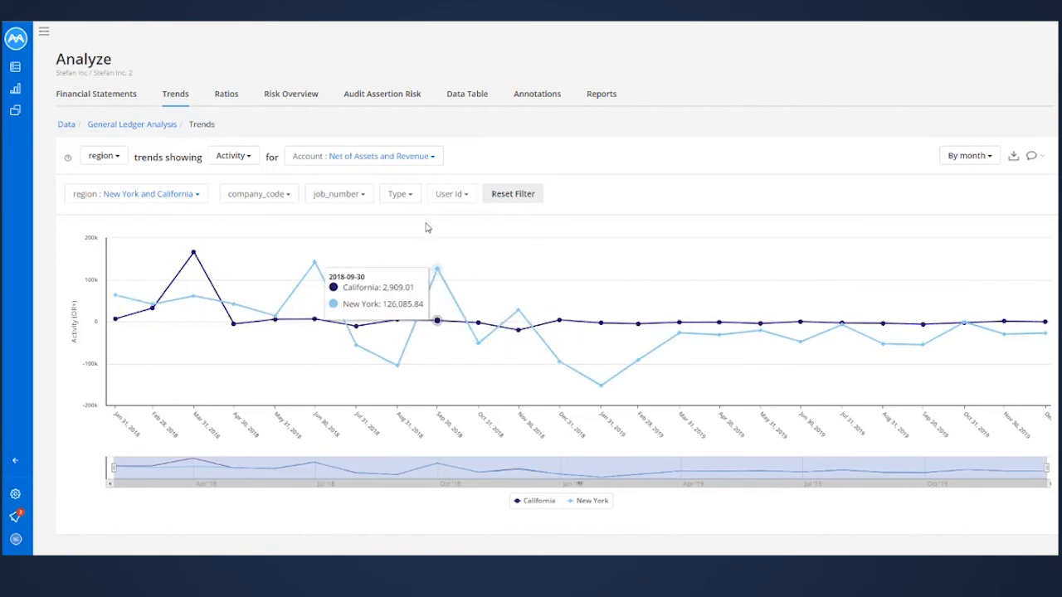
# - Go back to the risk overview, add a Type filter and limit it to cogs transactions
pyautogui.click(303, 98)
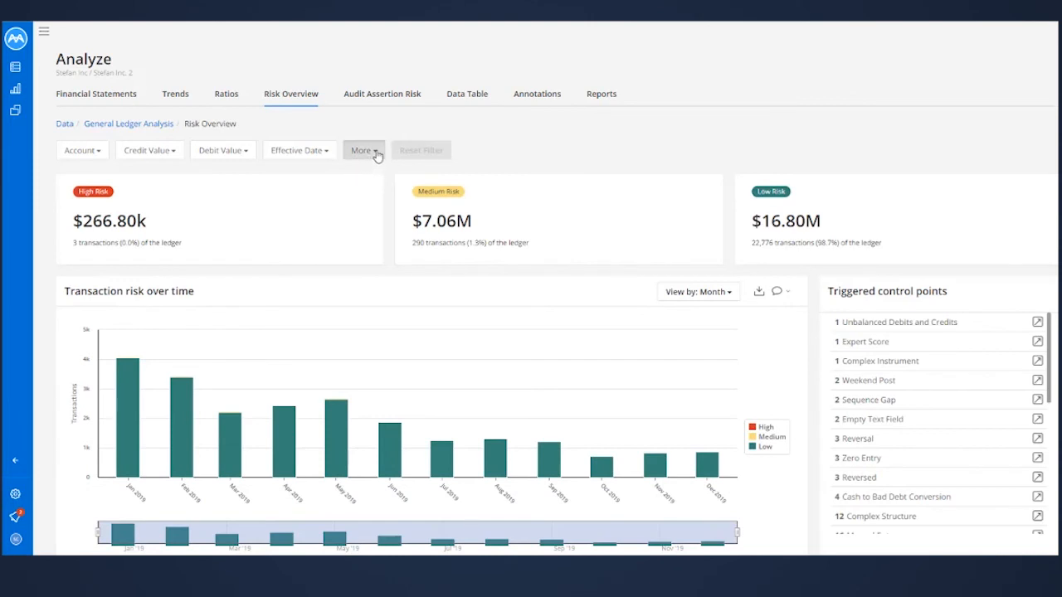
pyautogui.click(375, 154)
pyautogui.click(360, 220)
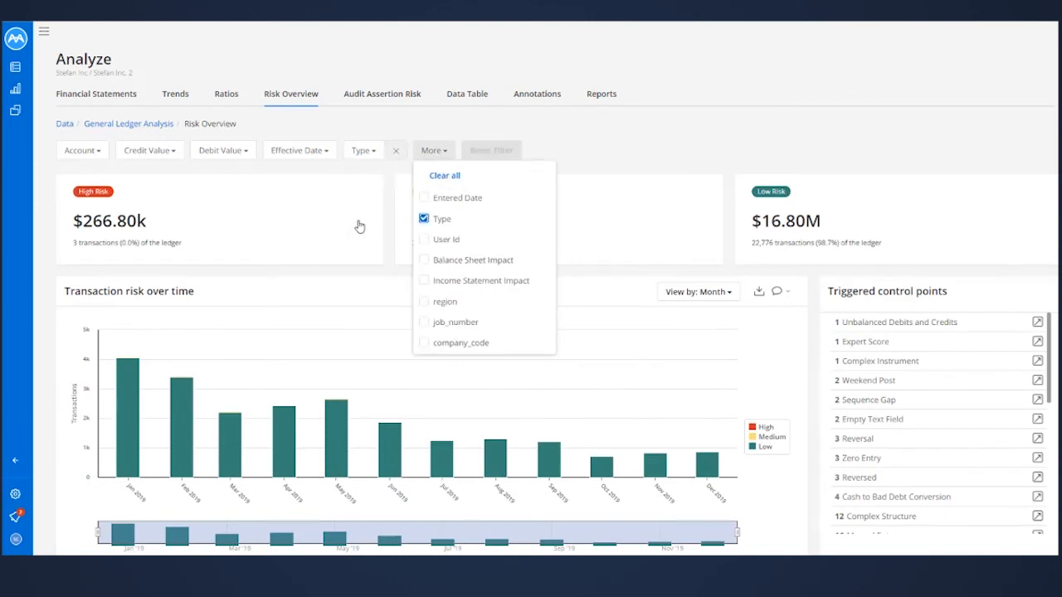
pyautogui.click(363, 155)
pyautogui.click(477, 183)
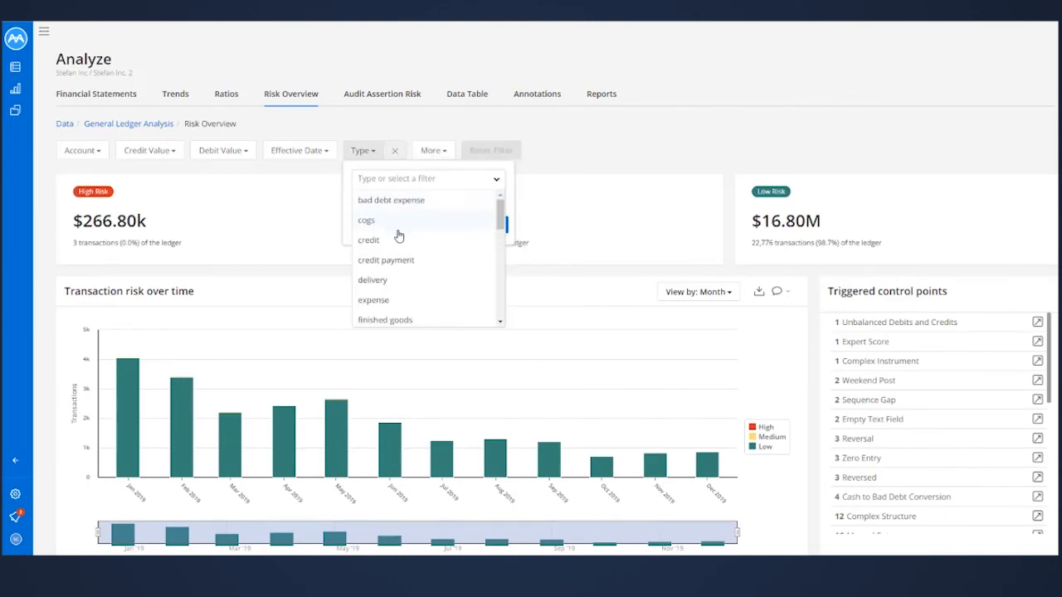
pyautogui.click(383, 225)
pyautogui.click(489, 229)
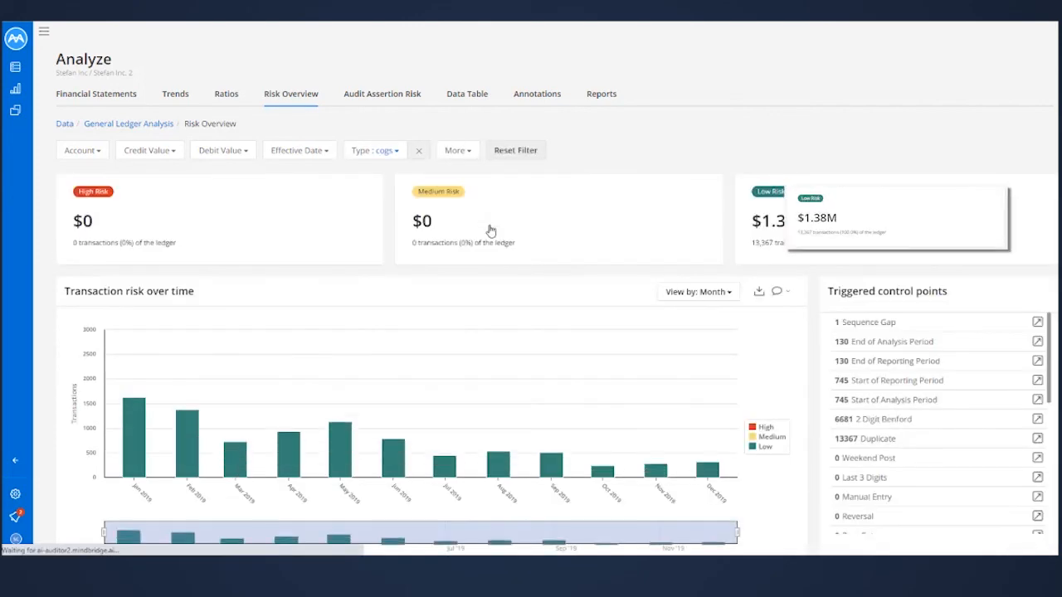
# - Examine the cogs transactions' risk by account, risk by user and transaction risk over time charts
pyautogui.scroll(-1, 490, 229)
pyautogui.scroll(-1, 489, 229)
pyautogui.scroll(-3, 489, 230)
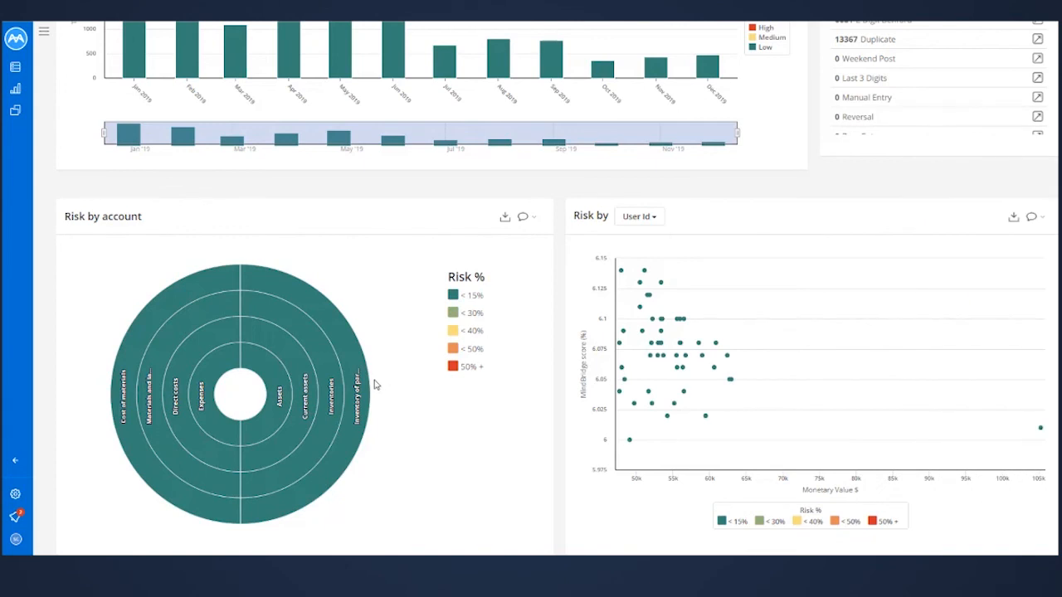
pyautogui.moveTo(360, 392)
pyautogui.scroll(5, 438, 399)
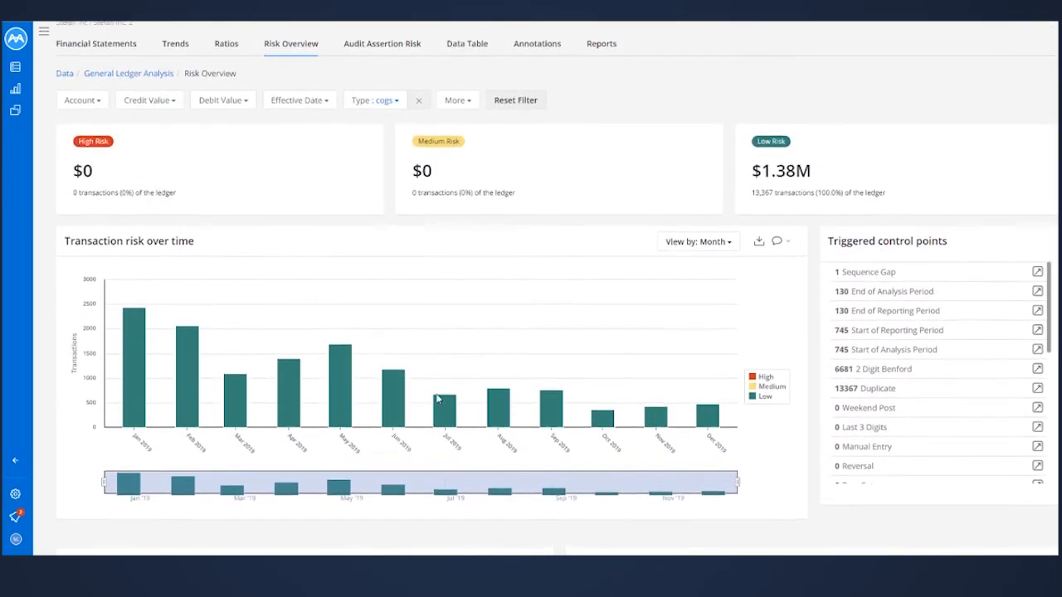